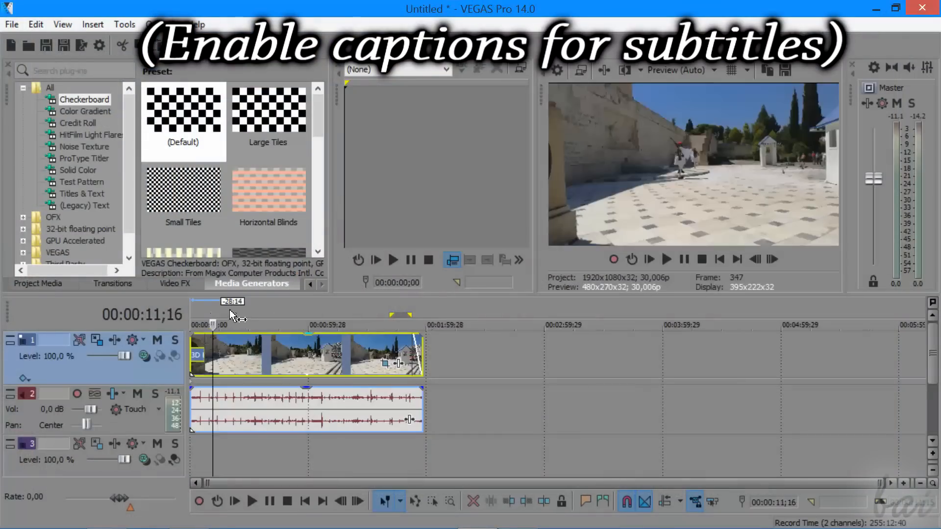
Play the video preview starting from about 0:52 on the timeline
left_click(294, 305)
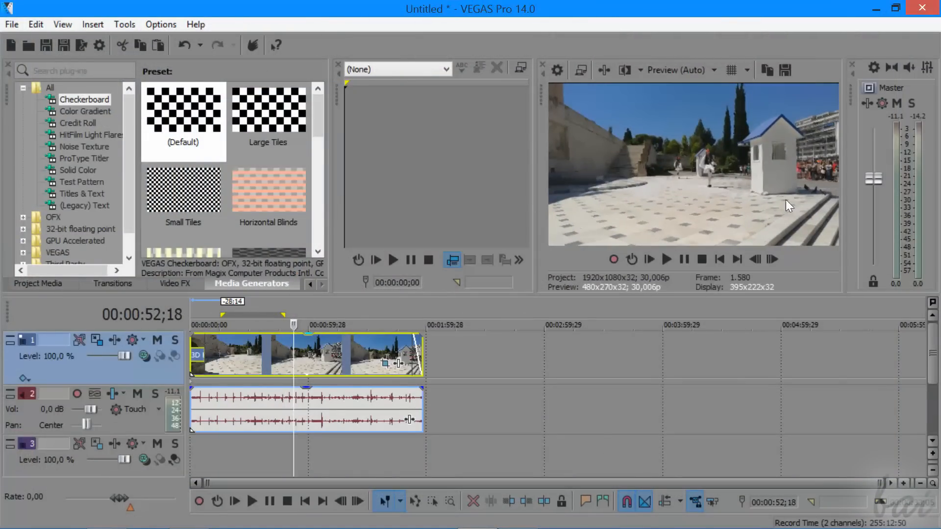
left_click(668, 259)
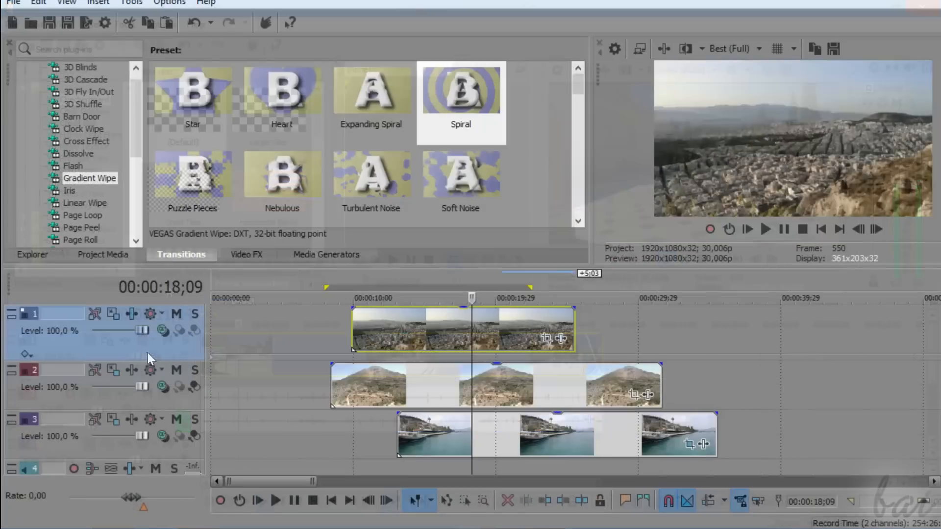
Trim the city clip on track 1 to end at about 16 seconds and place the shortened harbour clip after it on the same track
mouse_move(146, 351)
left_mouse_down()
mouse_move(108, 342)
mouse_move(162, 345)
left_mouse_up()
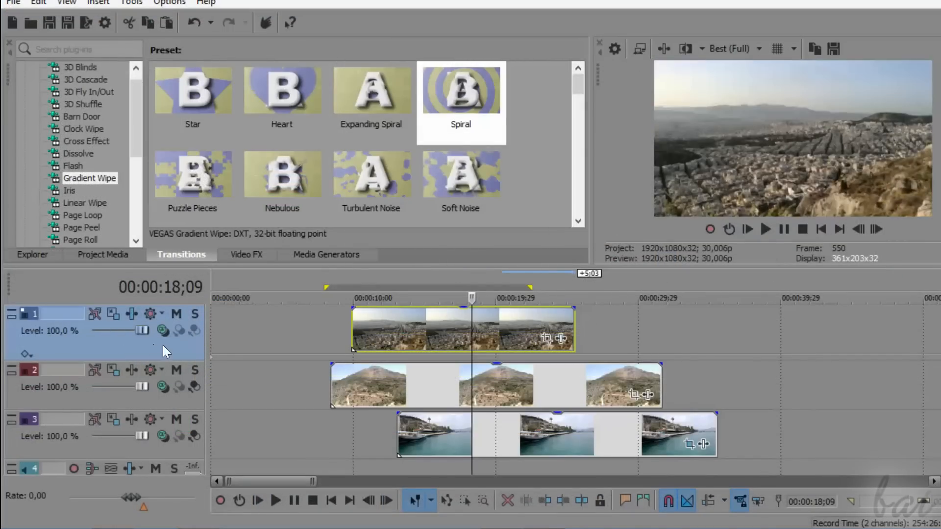
left_click_drag(470, 413, 446, 330)
left_click_drag(719, 343, 569, 326)
left_click_drag(791, 331, 612, 329)
left_click(405, 283)
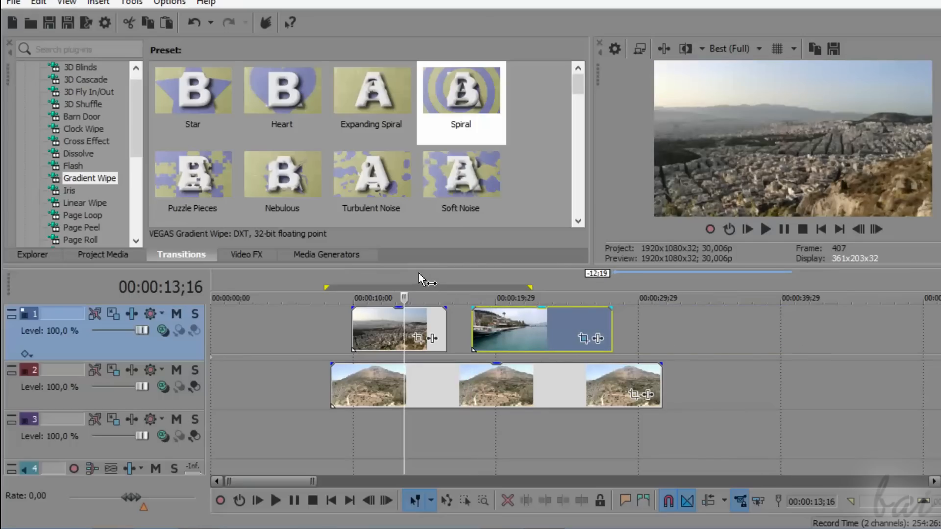
left_click(357, 283)
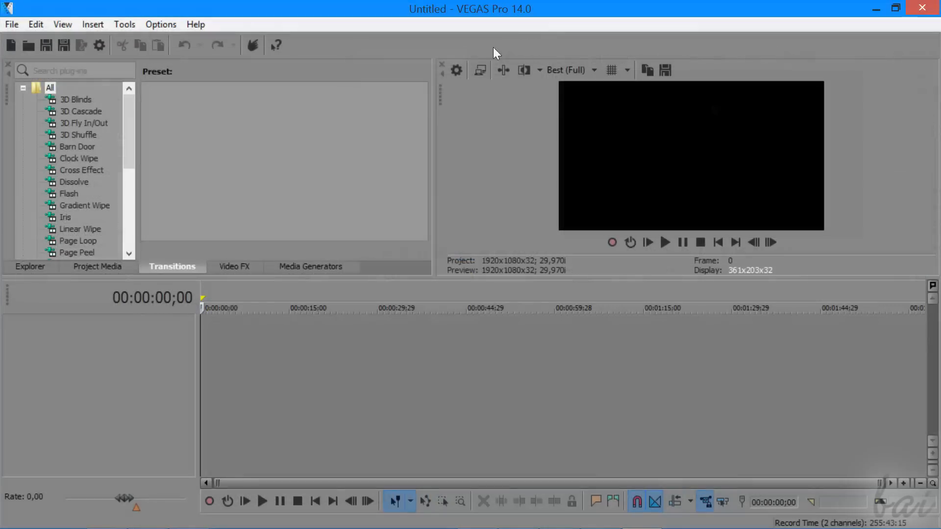
Close the Video Preview window and show it again
left_click(443, 63)
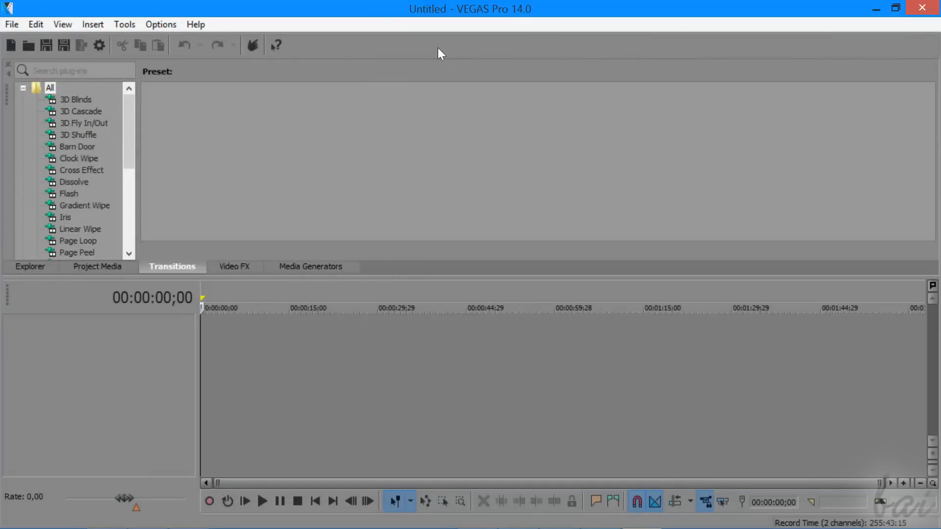
left_click(73, 28)
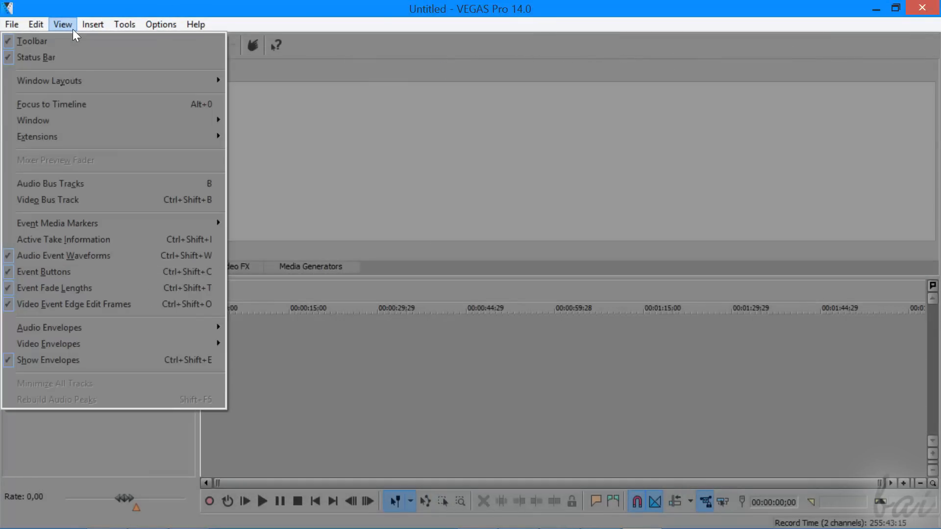
mouse_move(128, 120)
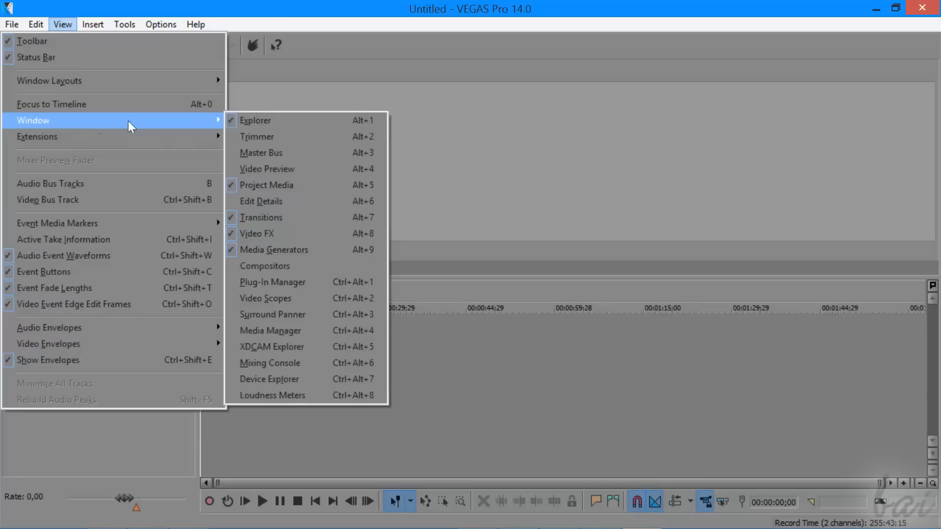
left_click(296, 169)
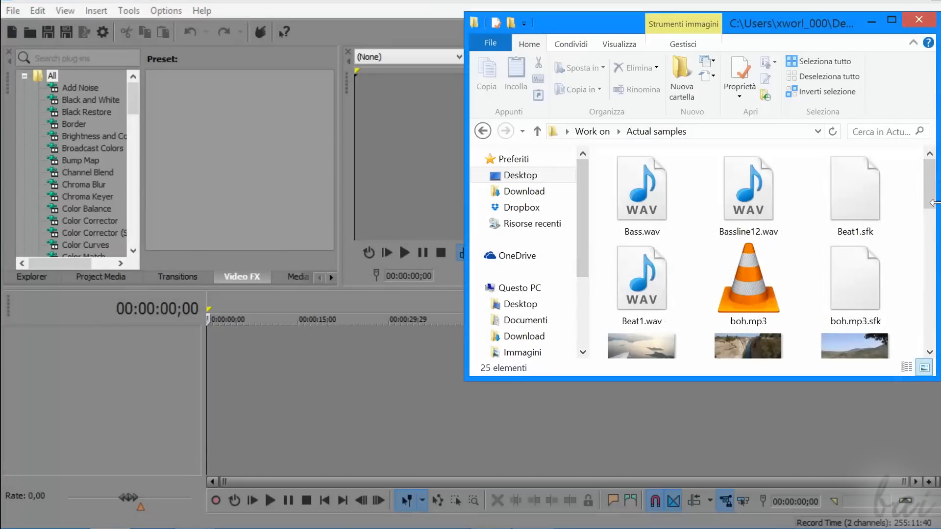
Add IMG_20160602_144900.jpg from the Actual samples folder to the empty timeline at about 12 seconds
scroll(784, 196, "down", 5)
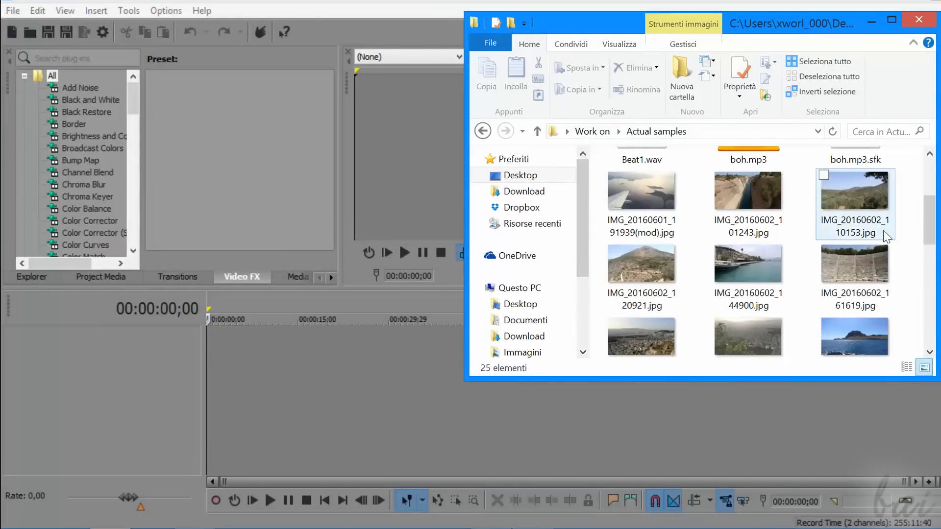
left_click_drag(774, 262, 384, 377)
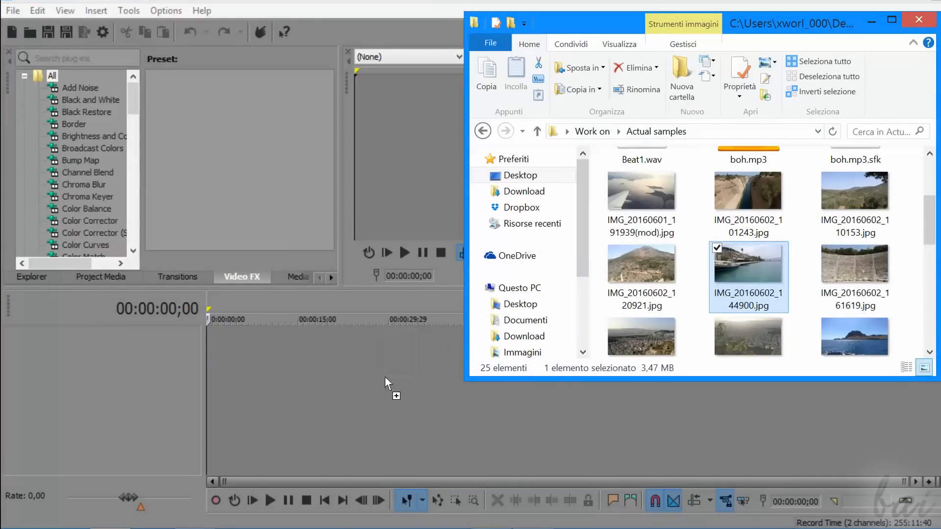
left_click_drag(299, 376, 285, 373)
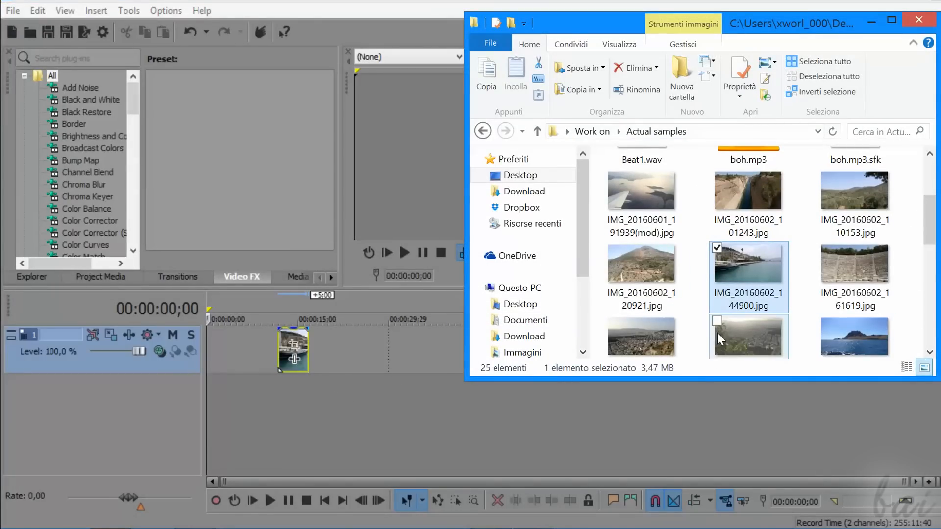
Add IMG_20160602_120921.jpg and the city panorama photo to a second track, and match the project video settings to the added media
left_click_drag(662, 267, 425, 383)
left_click_drag(375, 403, 376, 403)
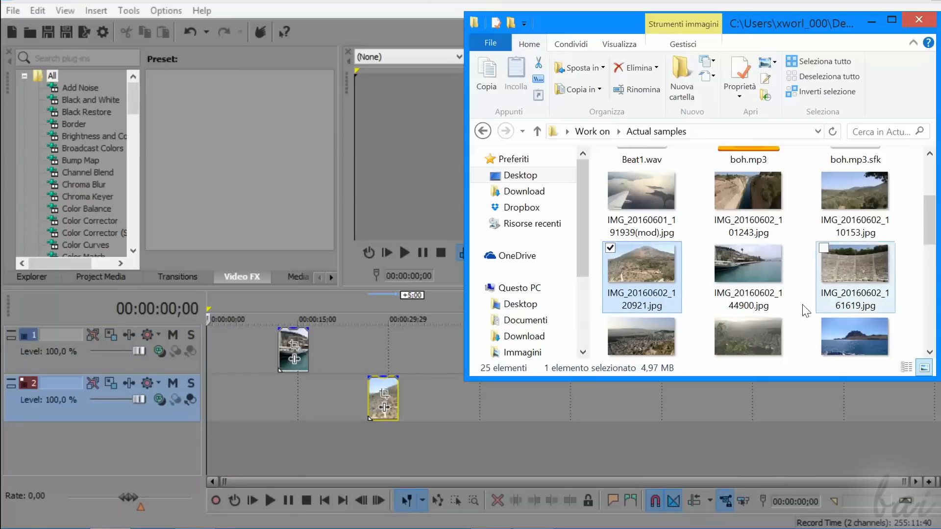
left_click_drag(664, 337, 485, 409)
left_click_drag(484, 409, 470, 404)
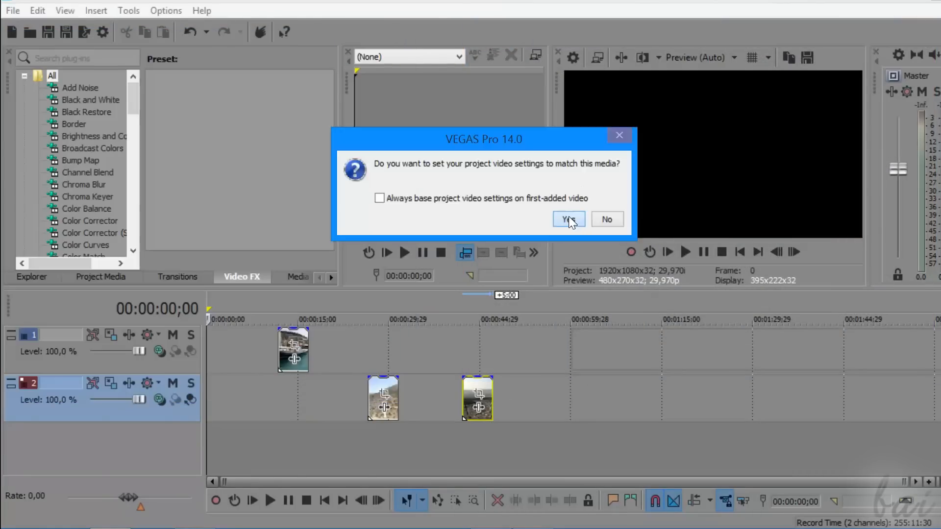
left_click(569, 218)
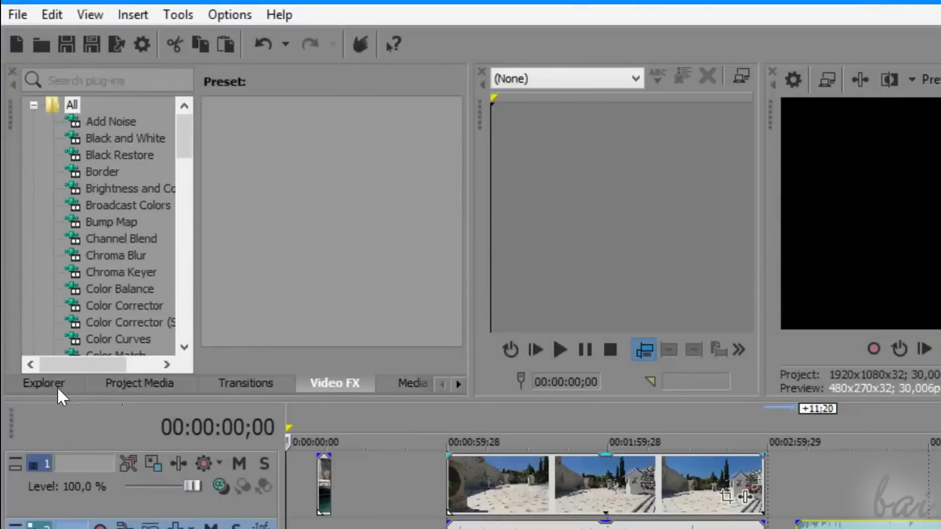
Insert Barriera corallina.jpg from the Sample folder on track 1 and move the clip about 5 seconds earlier
left_click(51, 382)
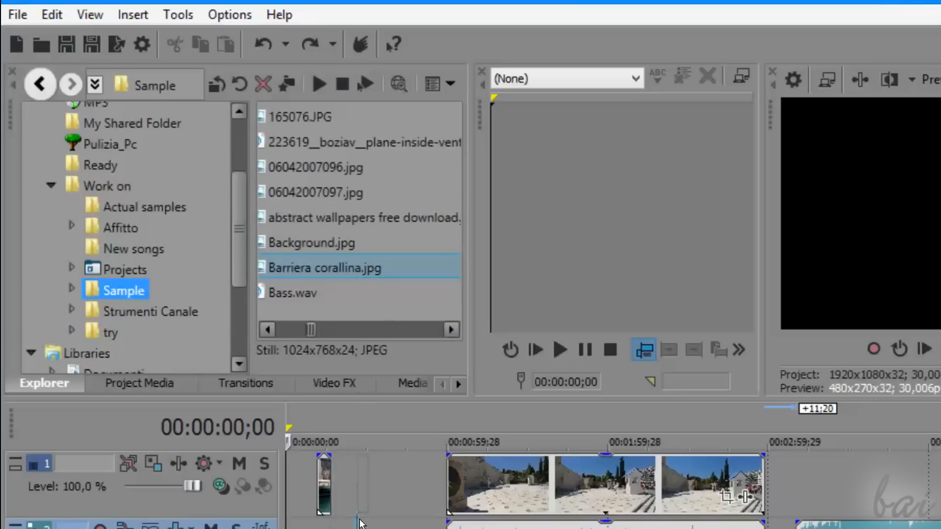
left_click_drag(363, 490, 364, 491)
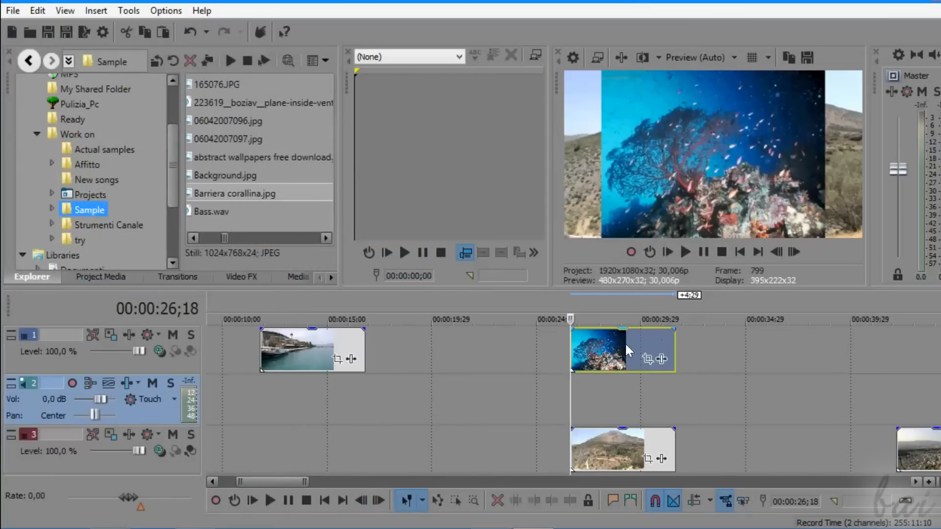
left_click_drag(625, 343, 514, 342)
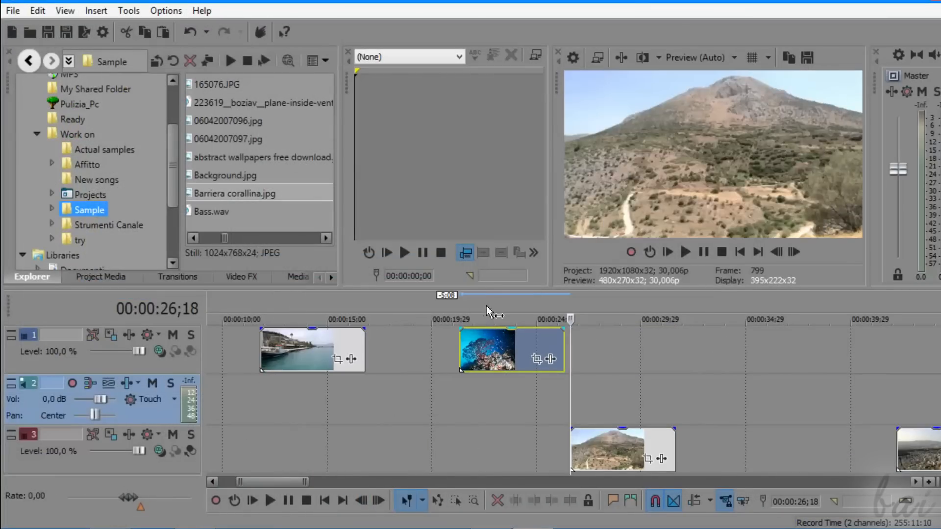
left_click(486, 306)
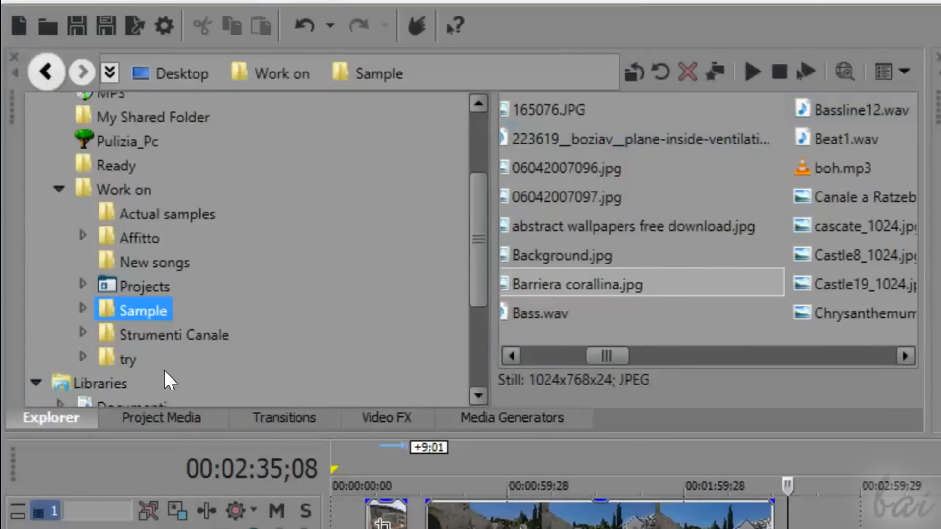
Review the list of media files imported into the project
left_click(149, 418)
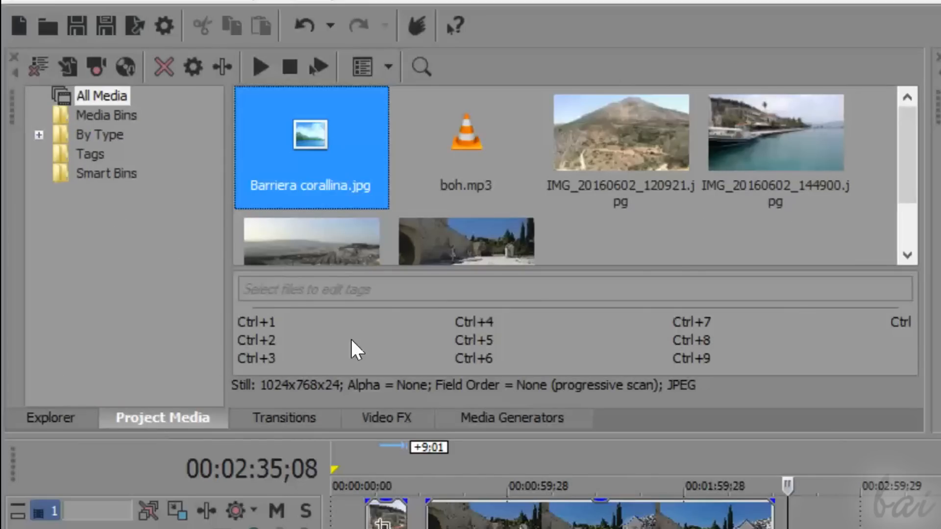
left_click_drag(915, 156, 925, 198)
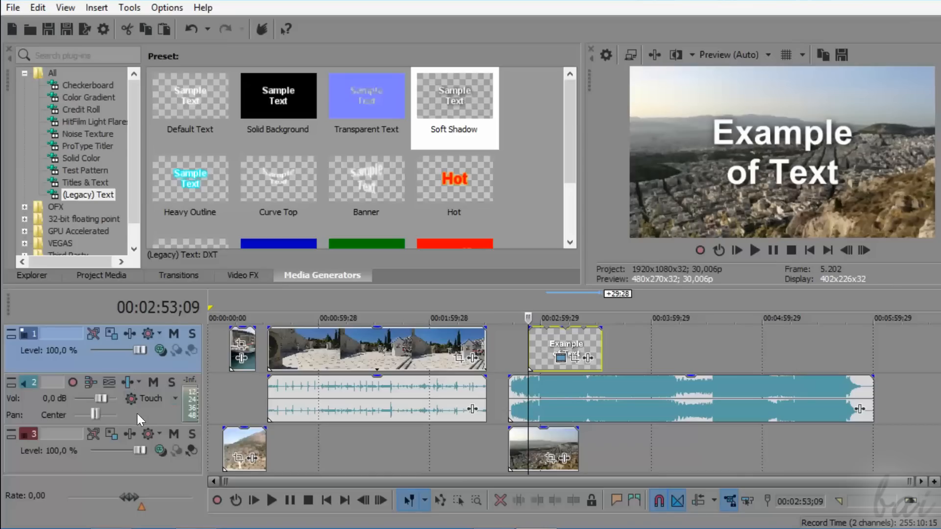
Select the audio track and the two video tracks in turn to compare their headers
left_click(136, 412)
left_click(114, 459)
left_click(120, 365)
left_click(134, 410)
left_click(119, 445)
left_click(105, 354)
Select the boat clip on track 1 and mark a loop region from about 0:45 to 1:23
left_click(249, 331)
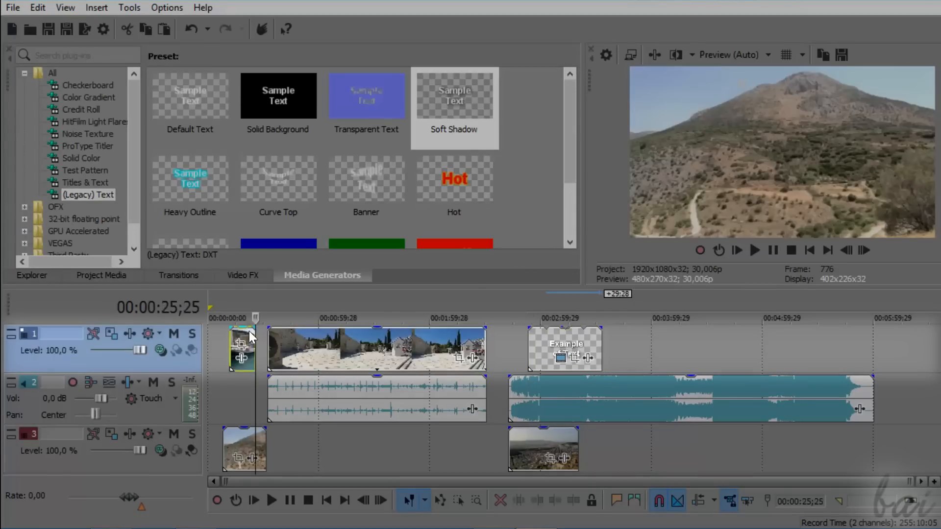
left_click_drag(292, 307, 361, 309)
left_click(558, 307)
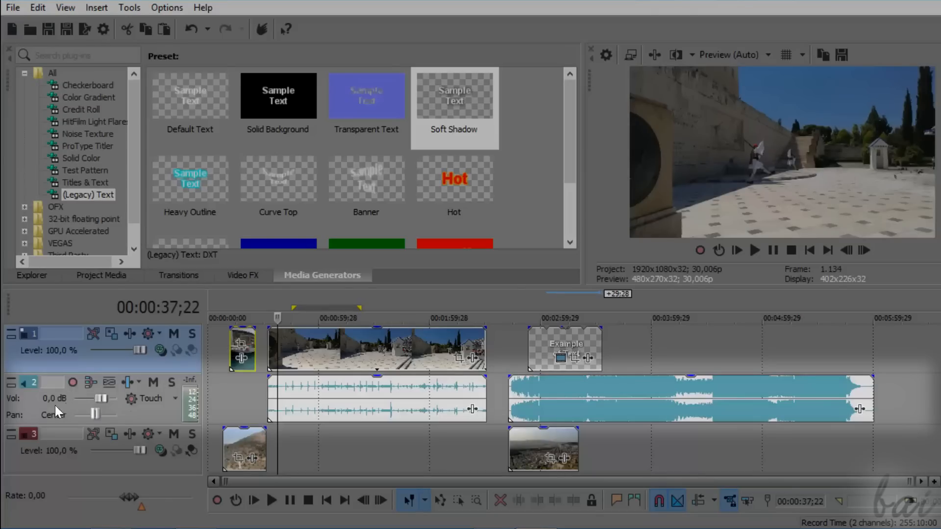
Select the audio track and play the project preview
left_click(55, 405)
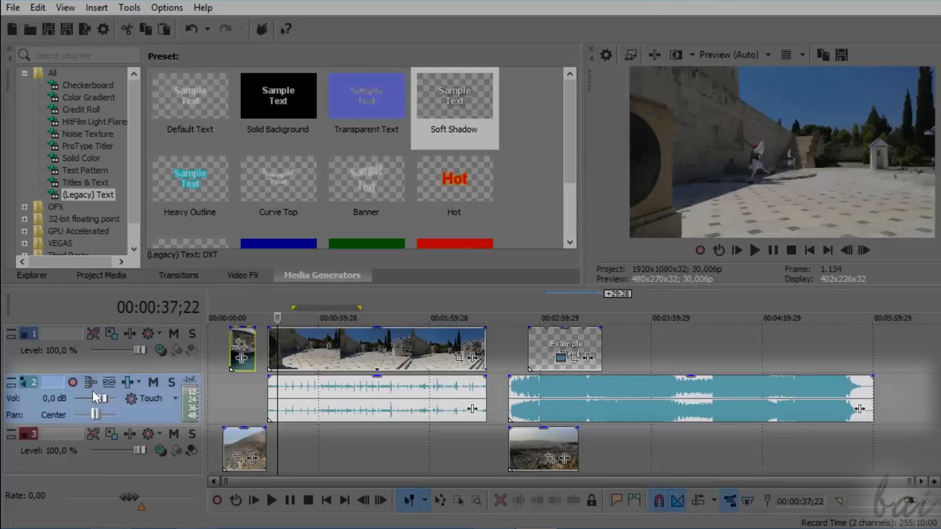
left_click(757, 250)
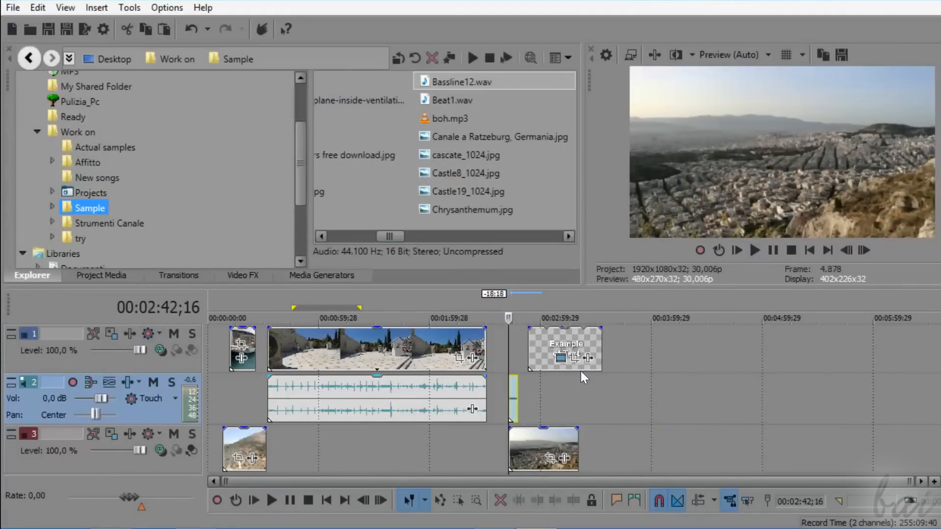
Insert an empty audio track beneath the first video track and delete it
right_click(650, 348)
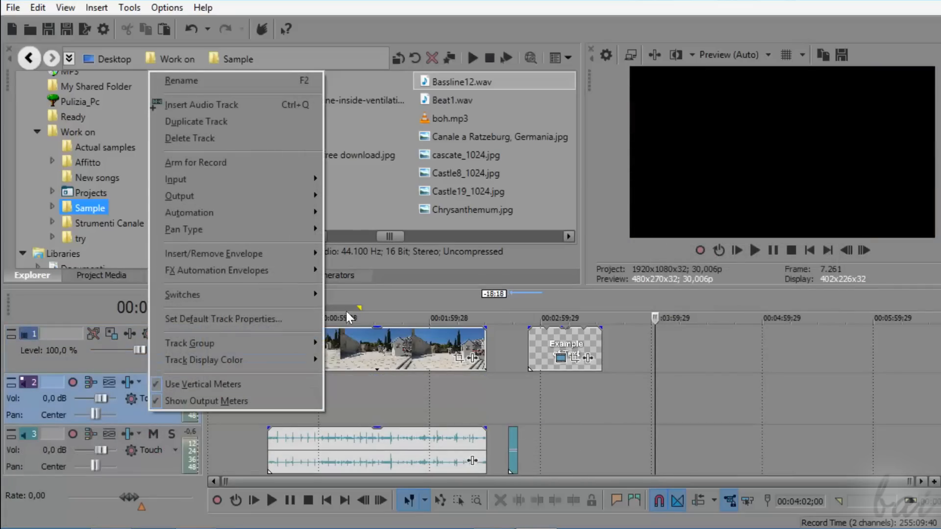
left_click(239, 139)
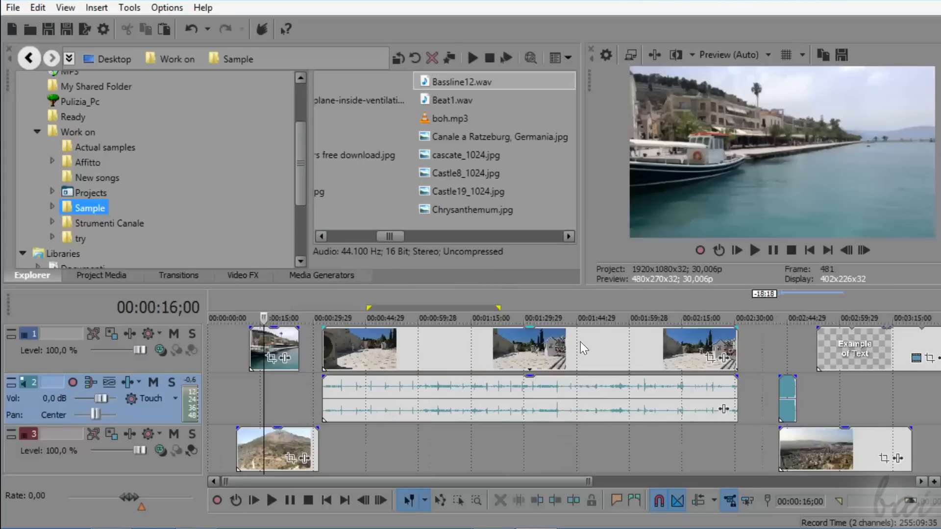
Compare the preview where the boat clip covers the mountain clip, where only the mountain clip plays, and within the video clip
scroll(581, 346, "up", 4)
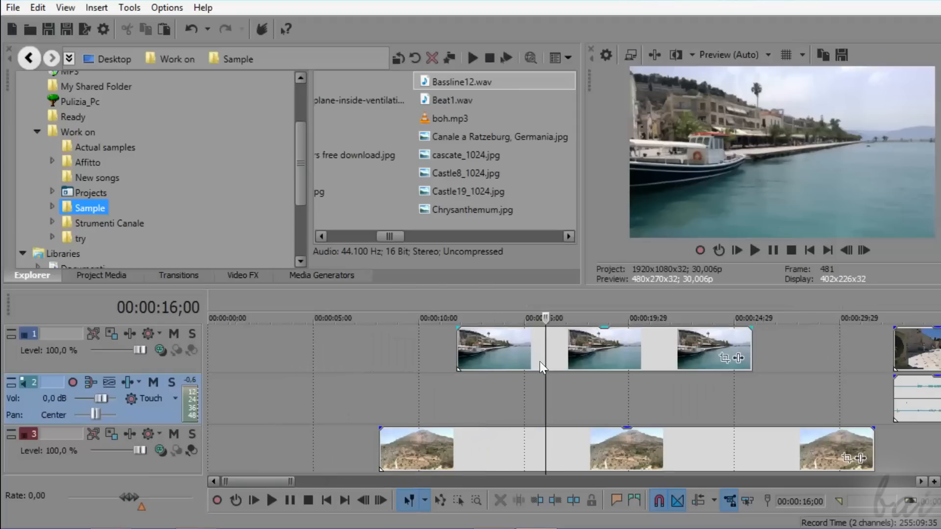
scroll(466, 400, "down", 4)
left_click(442, 350)
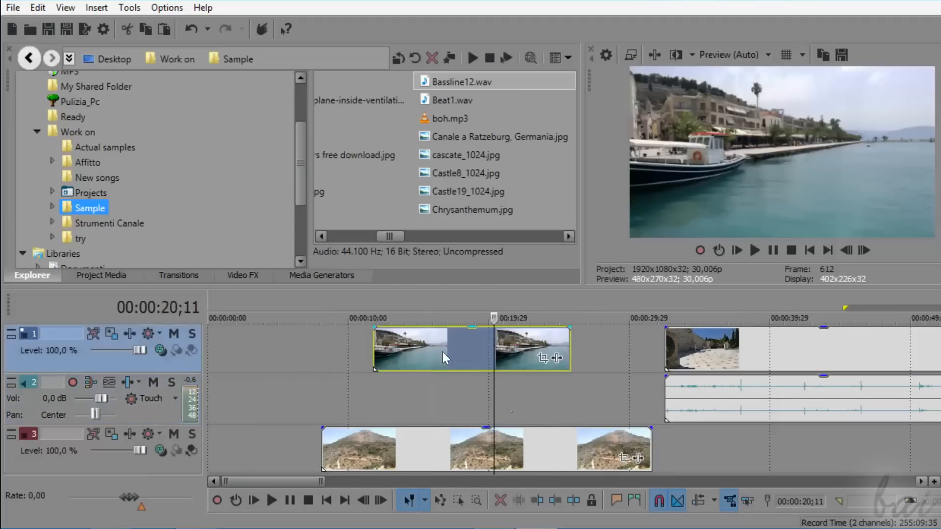
left_click(603, 311)
left_click(501, 457)
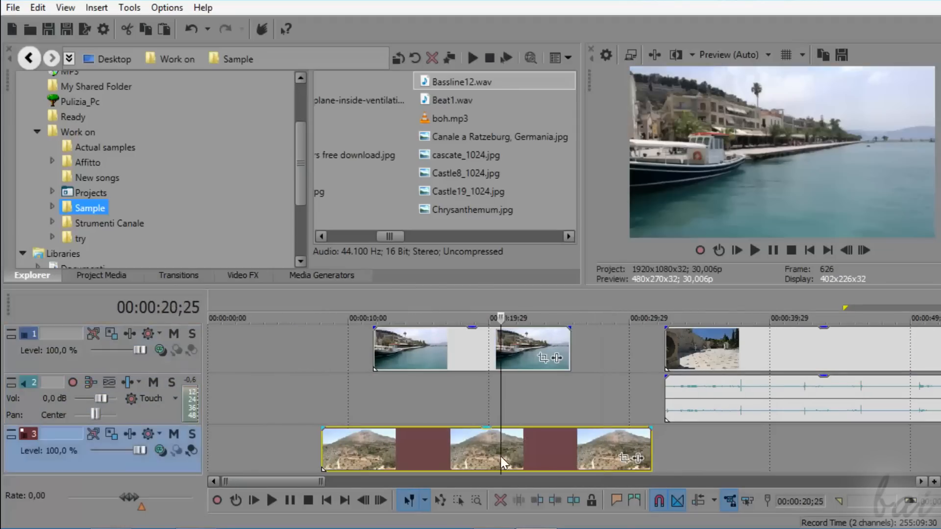
left_click(614, 308)
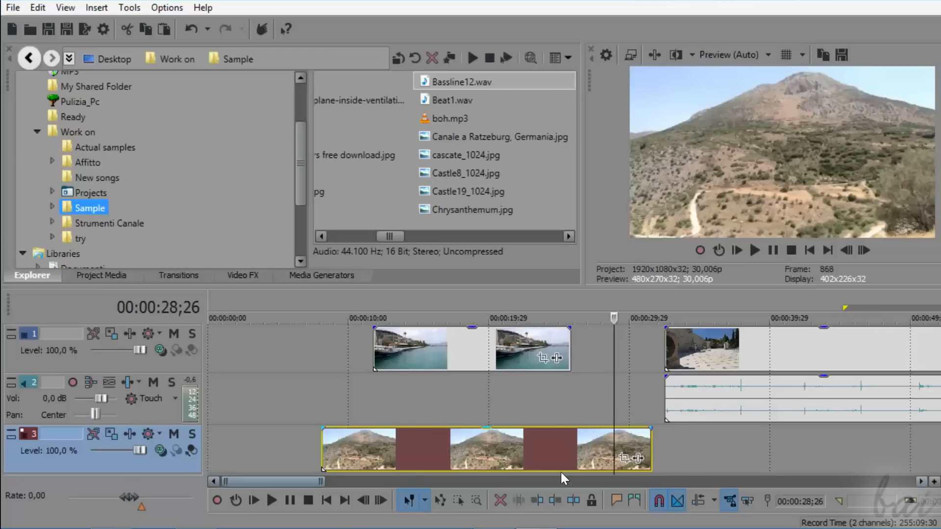
scroll(427, 436, "down", 5)
left_click(397, 314)
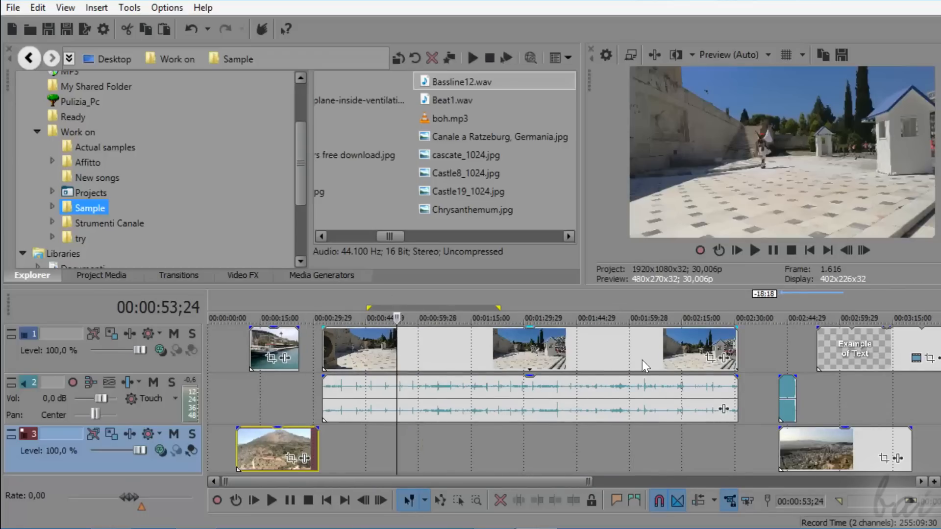
Examine the waveform of the short audio clip above the city photo around 2:44
scroll(464, 348, "up", 5)
left_click_drag(389, 481, 589, 521)
left_click(528, 343)
left_click(427, 319)
scroll(427, 320, "up", 2)
scroll(601, 407, "up", 6)
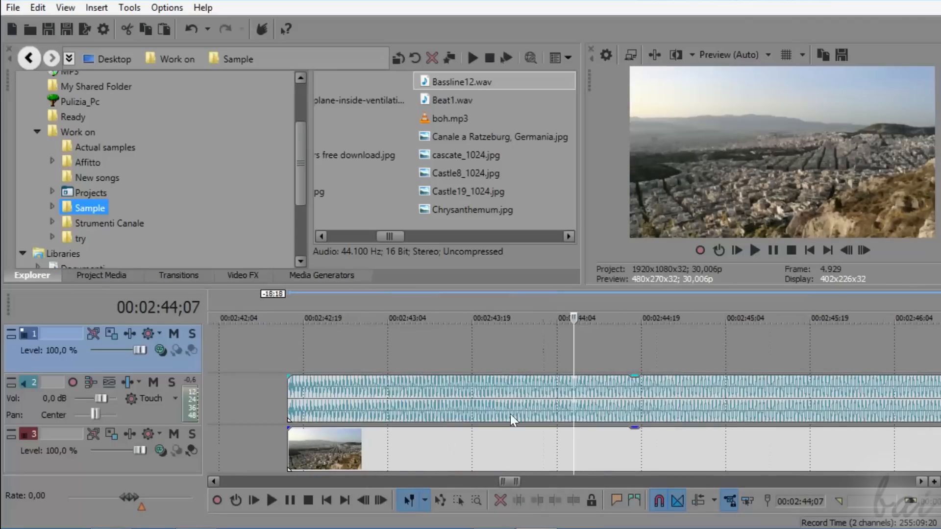
left_click(430, 397)
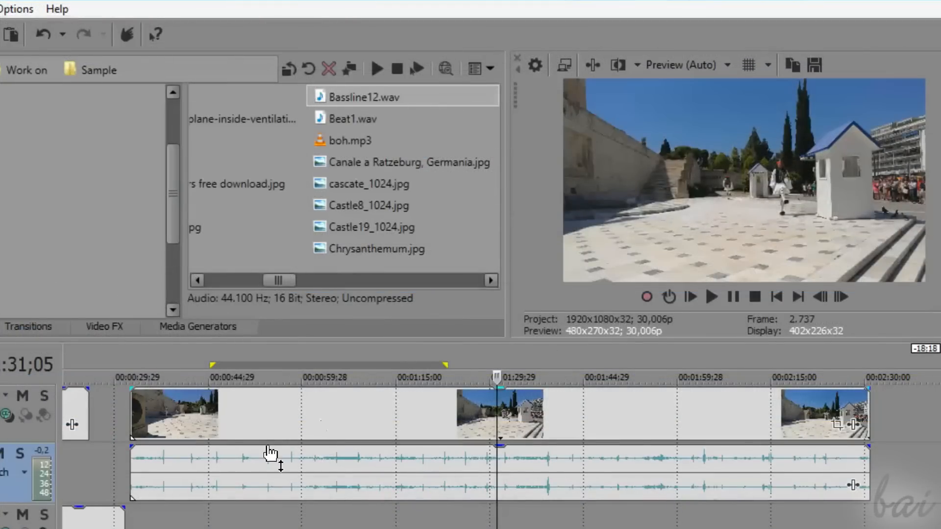
Play the video clip with its linked audio from 1:31;05
left_click(712, 297)
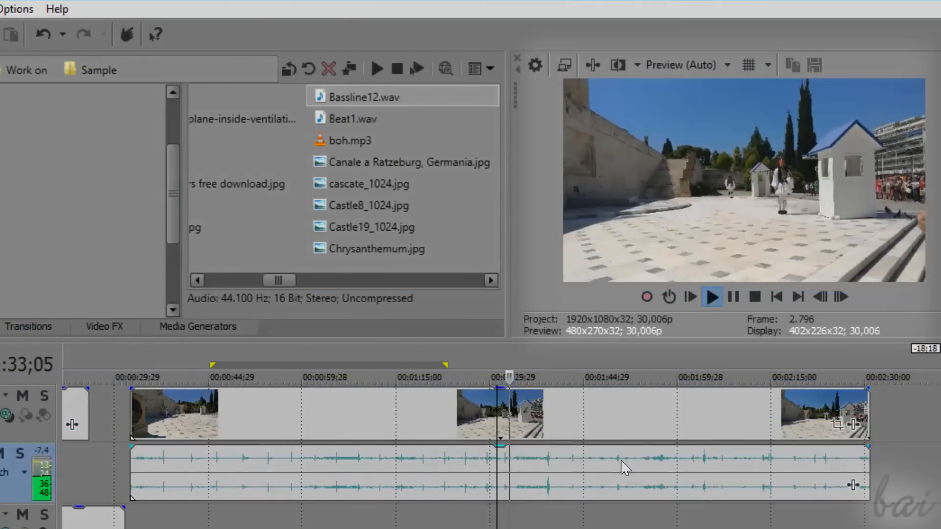
Select the long video clip's linked audio and play, pause and resume the clip up to about 1:12
left_click(631, 467)
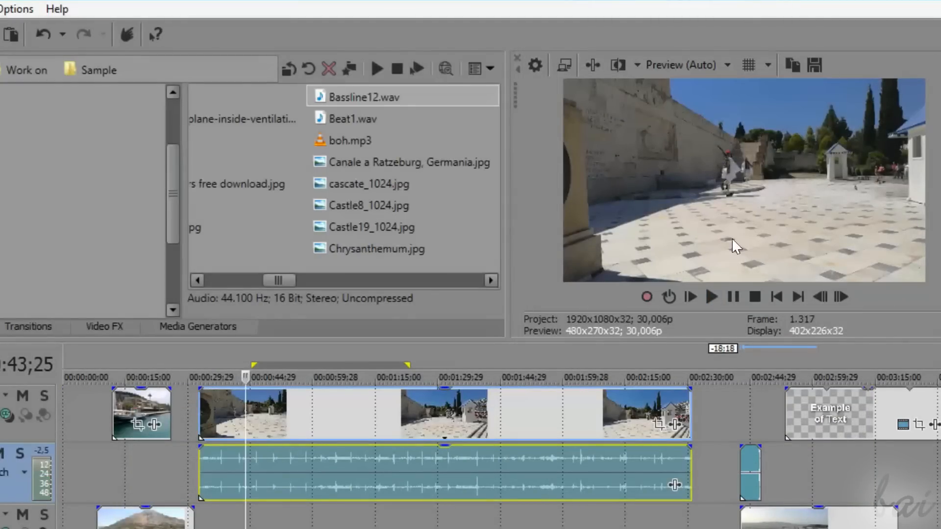
left_click(713, 295)
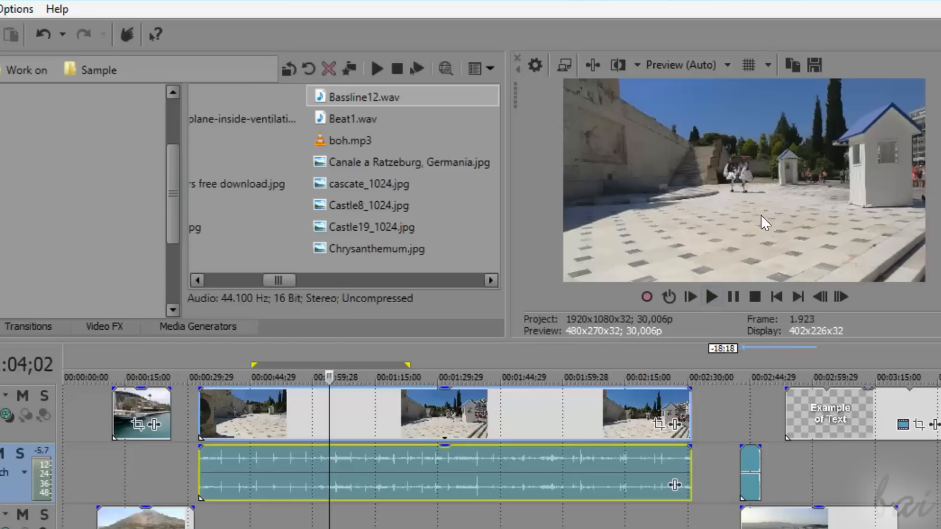
key("space")
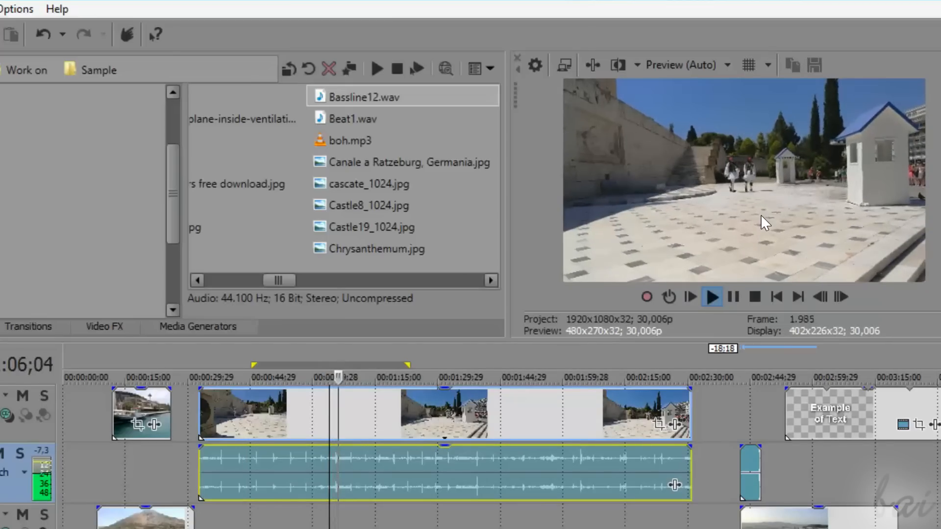
key("Return")
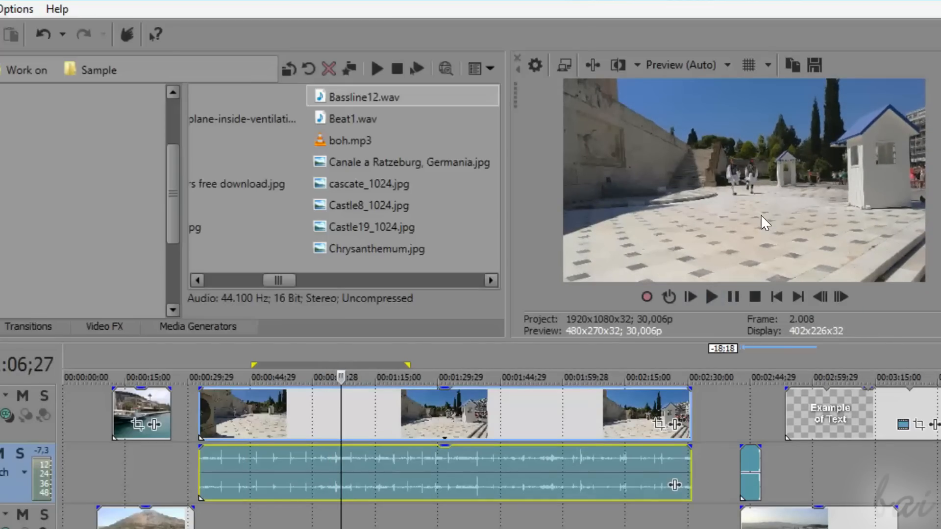
key("space")
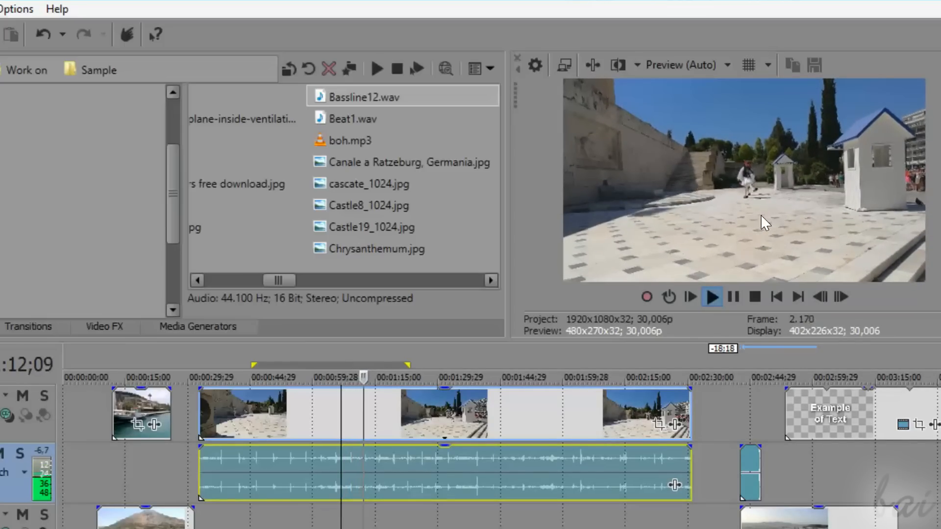
key("Return")
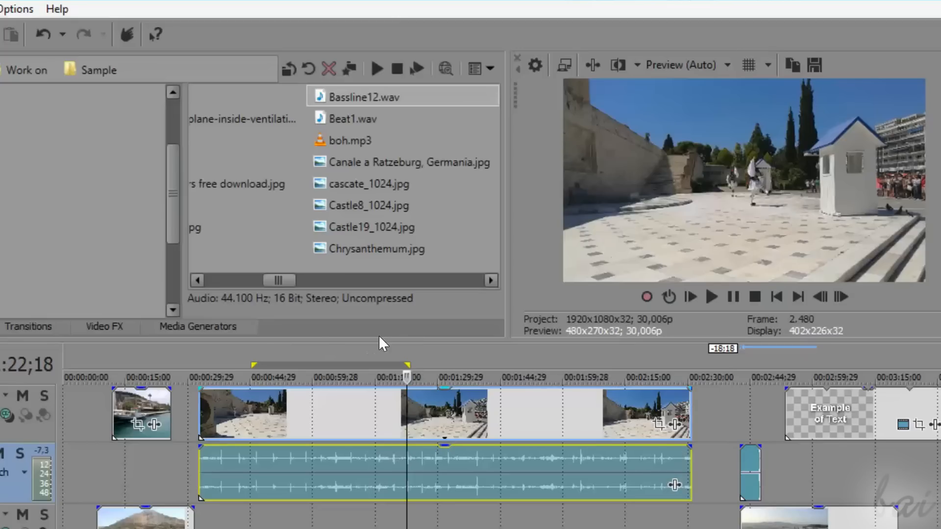
Preview the video clip at several points along its length, including 0:47;09, 1:30;17 and 2:06;02
left_click(260, 354)
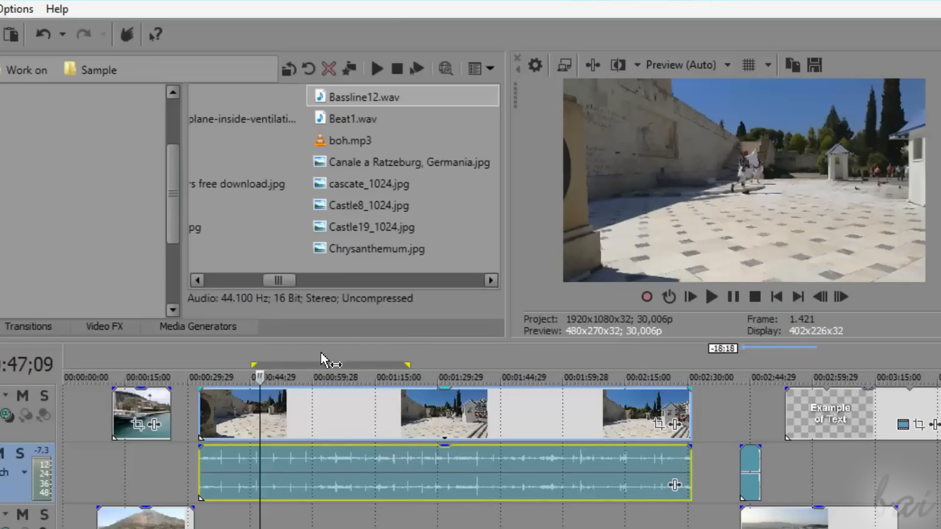
left_click(342, 362)
left_click(441, 354)
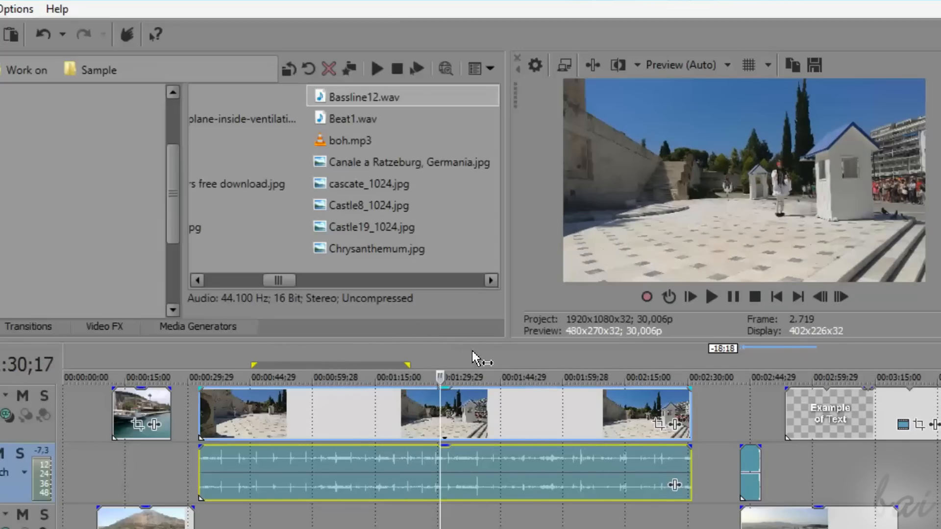
left_click(515, 354)
left_click(589, 351)
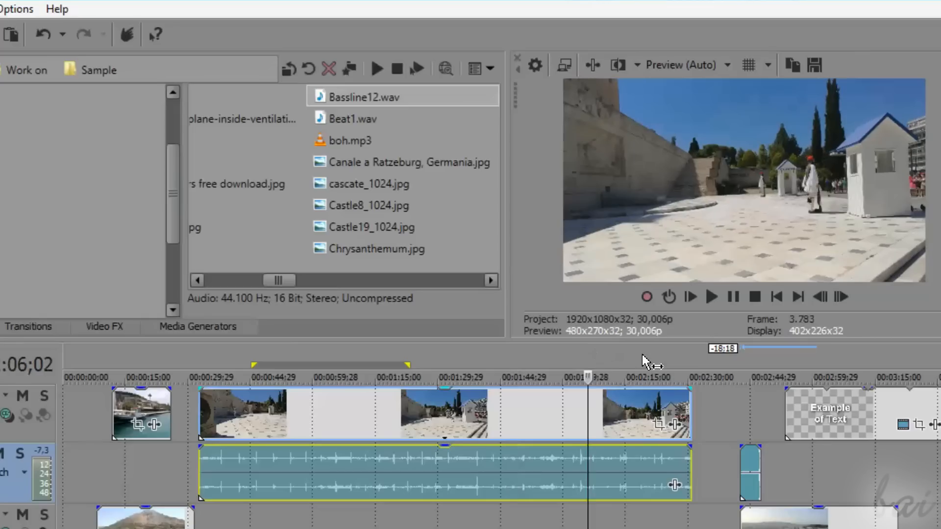
left_click(644, 351)
Play the video clip briefly from 1:54;16
left_click(540, 354)
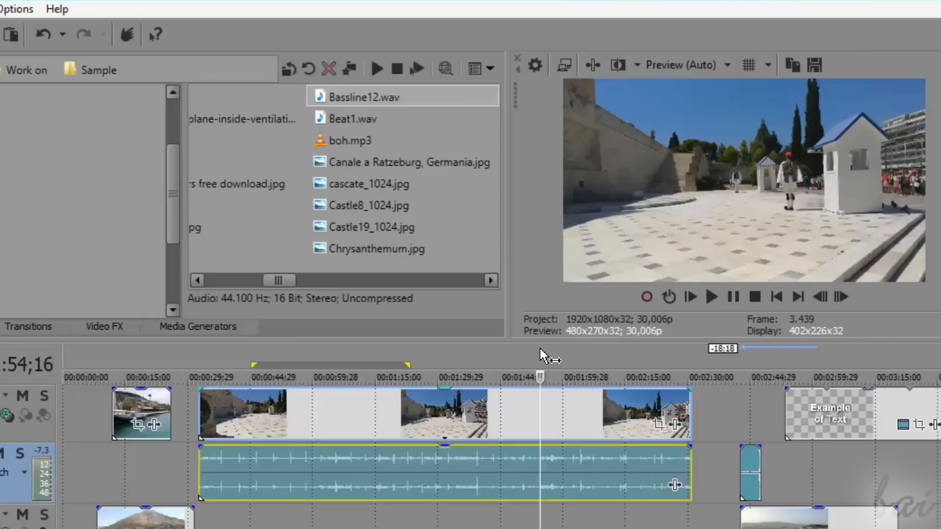
left_click(537, 376)
key("space")
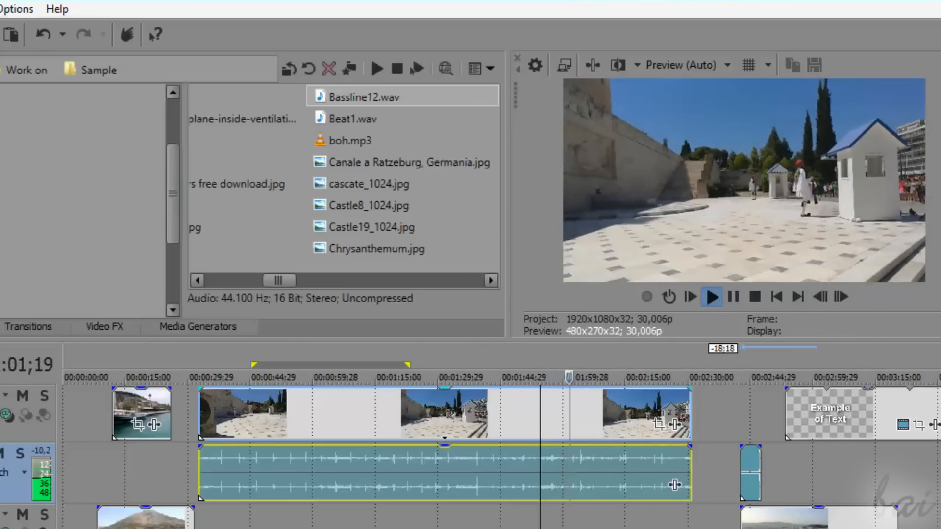
key("j")
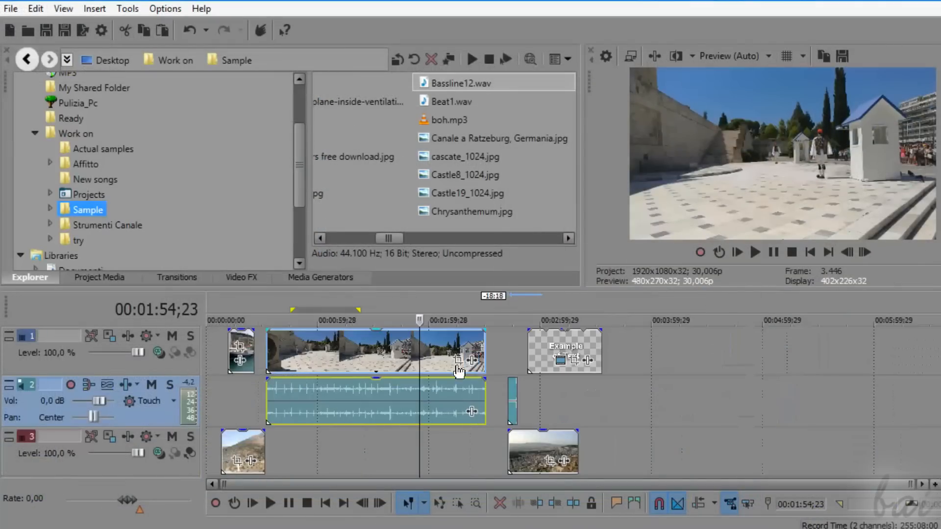
Magnify the timeline around the playhead at 1:54;23 down to frame level and zoom back out
scroll(591, 358, "up", 10)
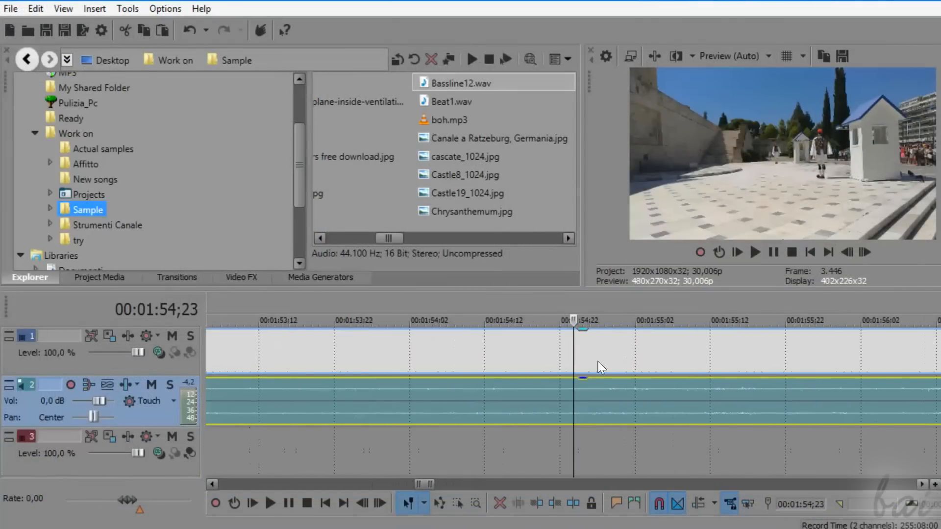
scroll(572, 360, "down", 10)
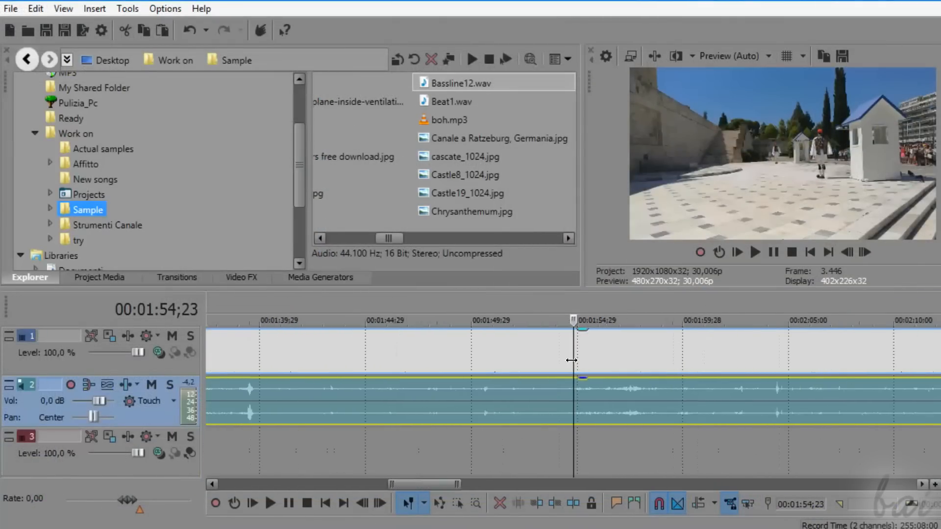
scroll(572, 361, "down", 6)
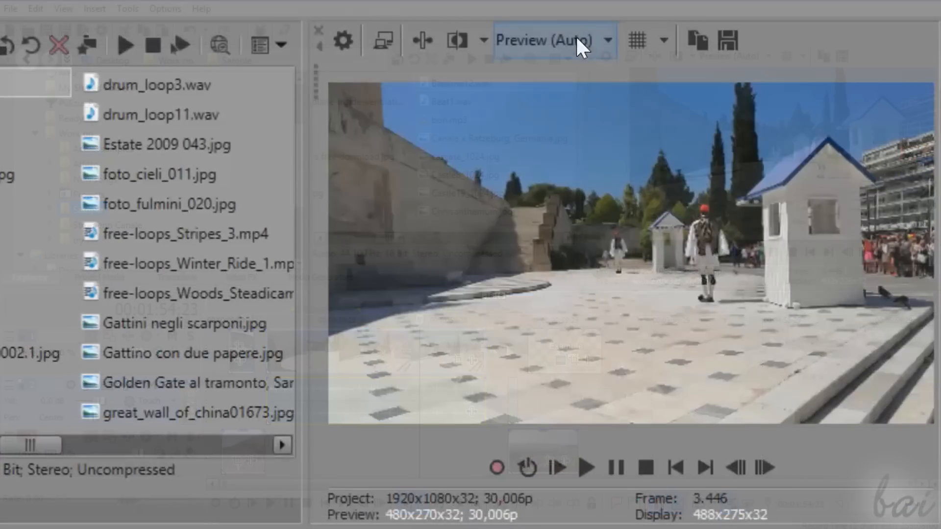
Compare the preview quality at Draft (Half) and Draft (Quarter), ending on Draft (Half)
left_click(744, 56)
mouse_move(735, 78)
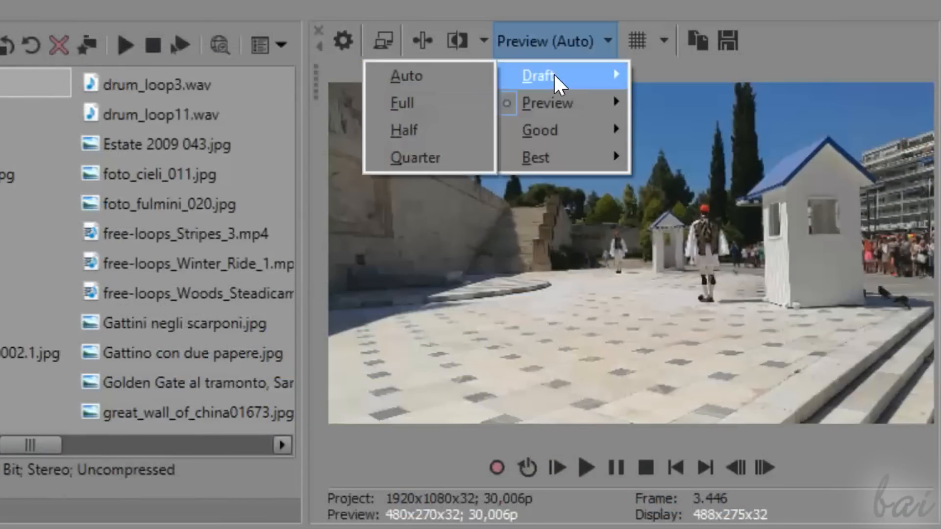
left_click(467, 135)
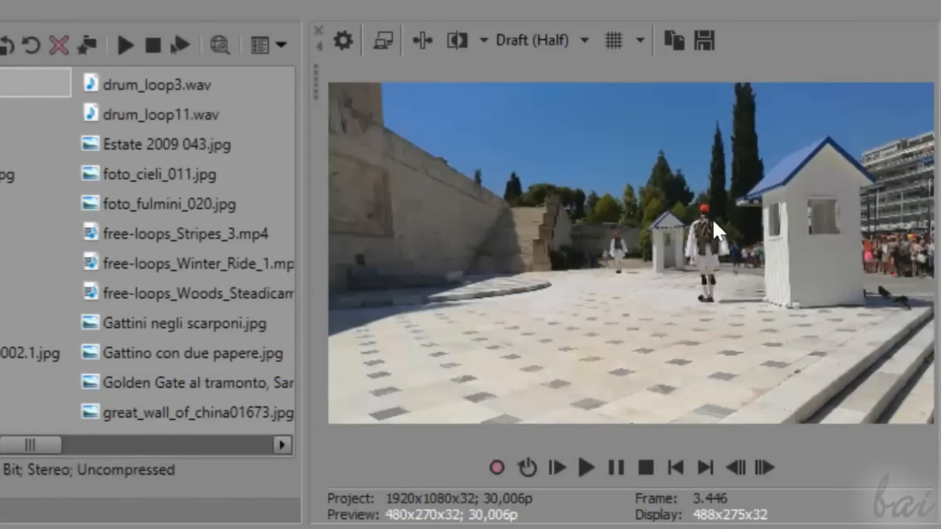
left_click(570, 40)
mouse_move(566, 76)
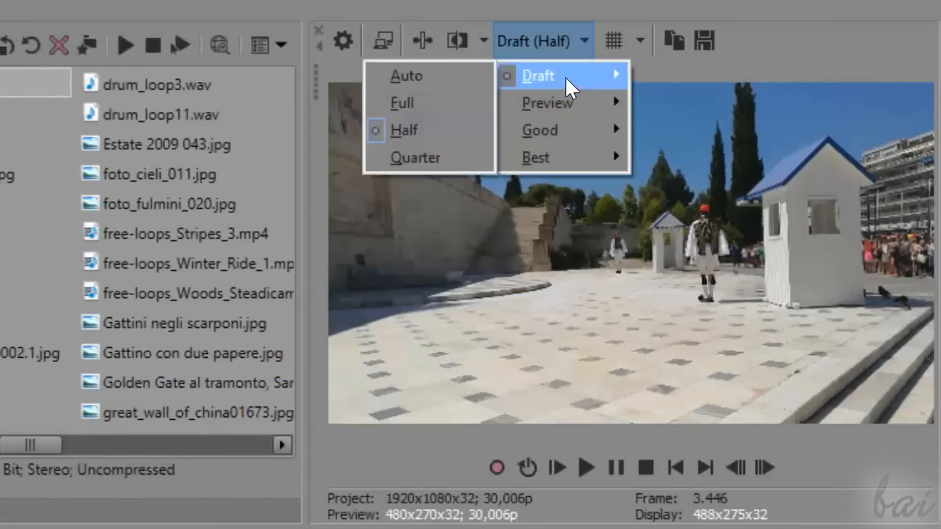
left_click(454, 160)
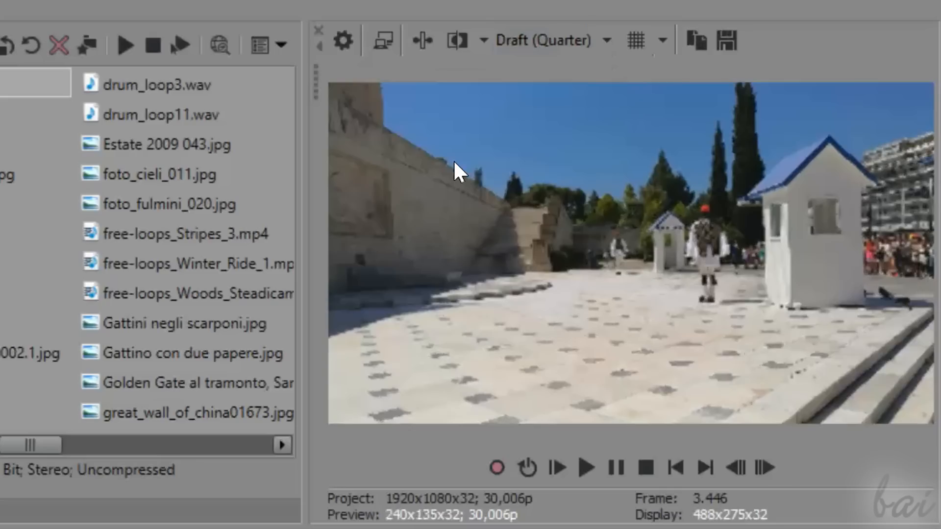
left_click(551, 43)
mouse_move(551, 76)
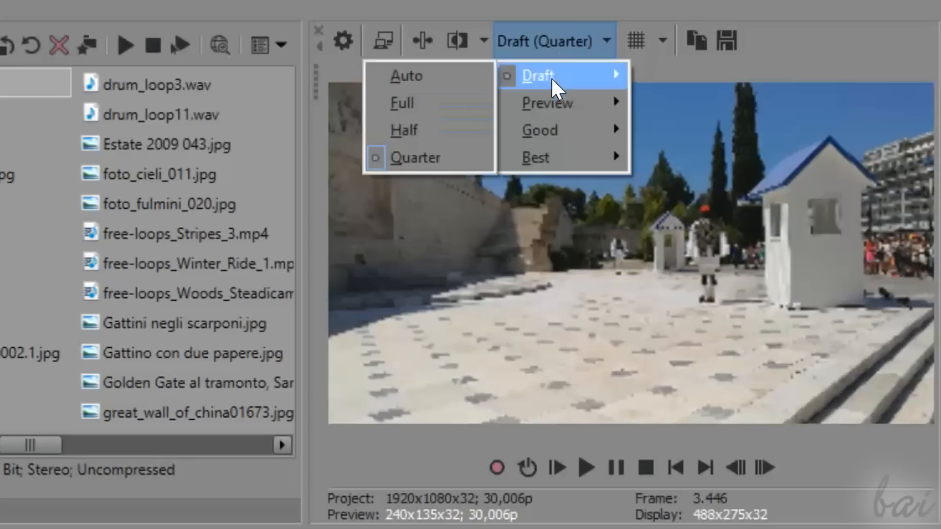
left_click(466, 129)
Set the preview quality to Best (Full) and toggle the video preview on the external monitor
left_click(554, 47)
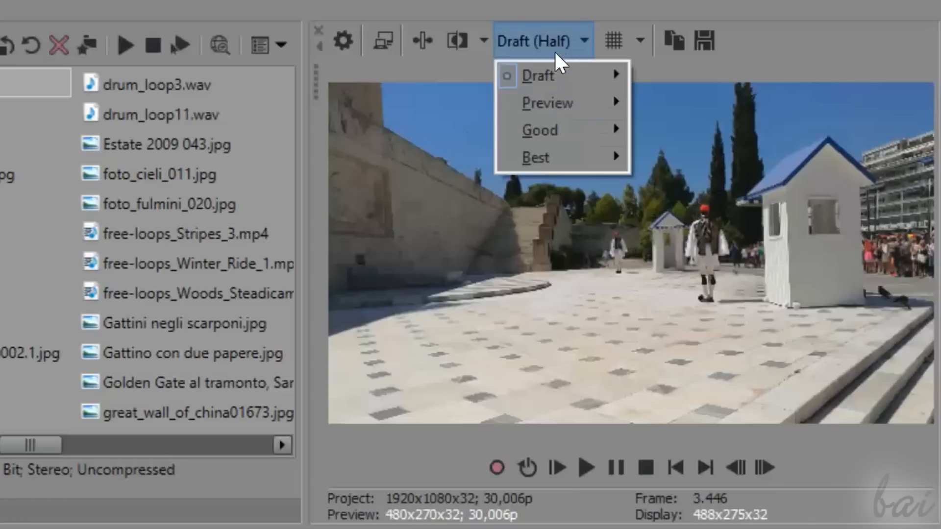
mouse_move(560, 129)
left_click(451, 209)
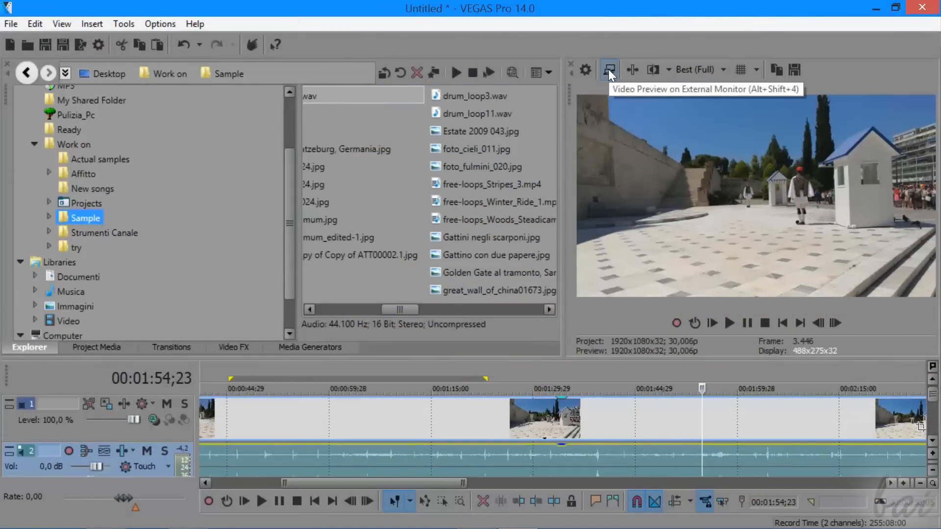
left_click(609, 70)
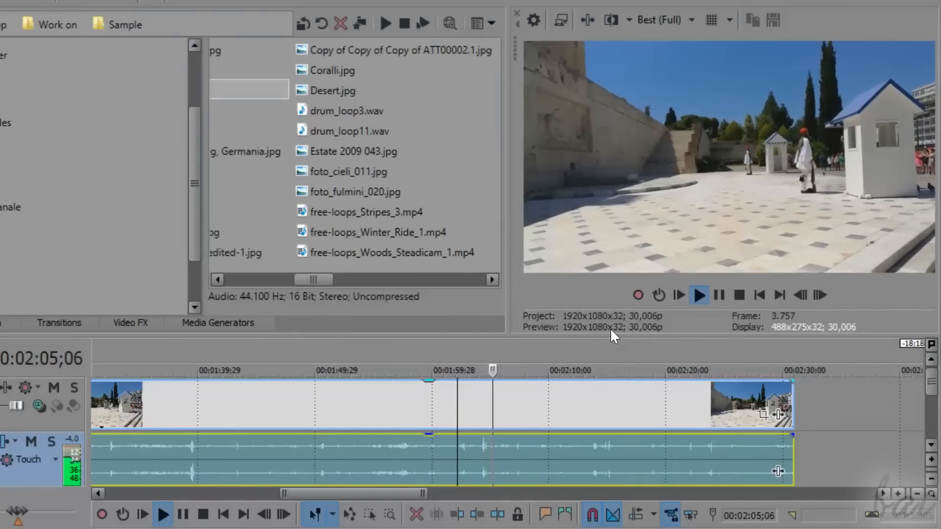
Enable loop playback and play the section of the video clip from 2:02;03 to 2:05;04 in a loop
key("space")
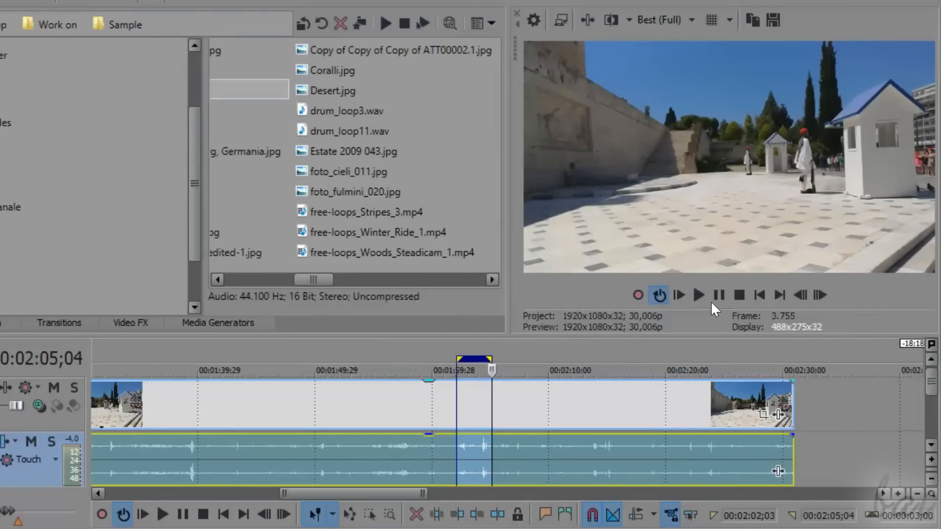
left_click(698, 296)
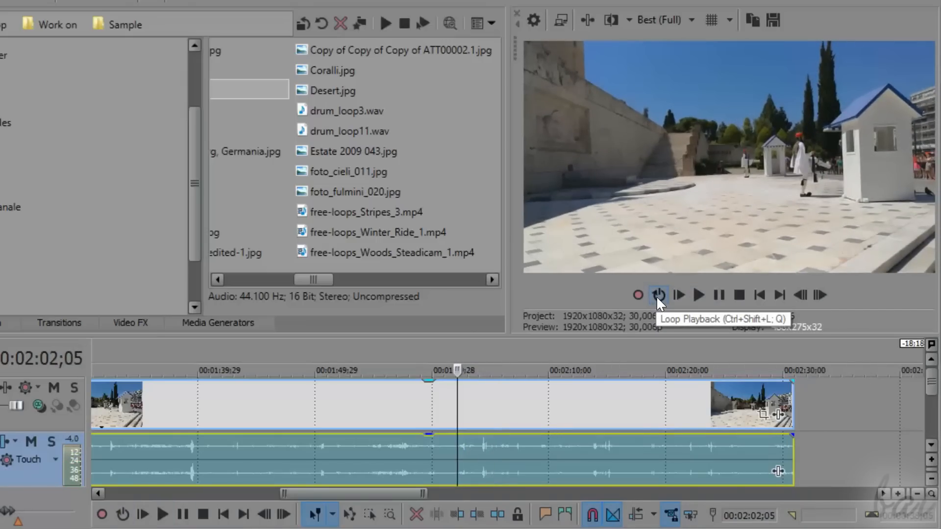
left_click(657, 297)
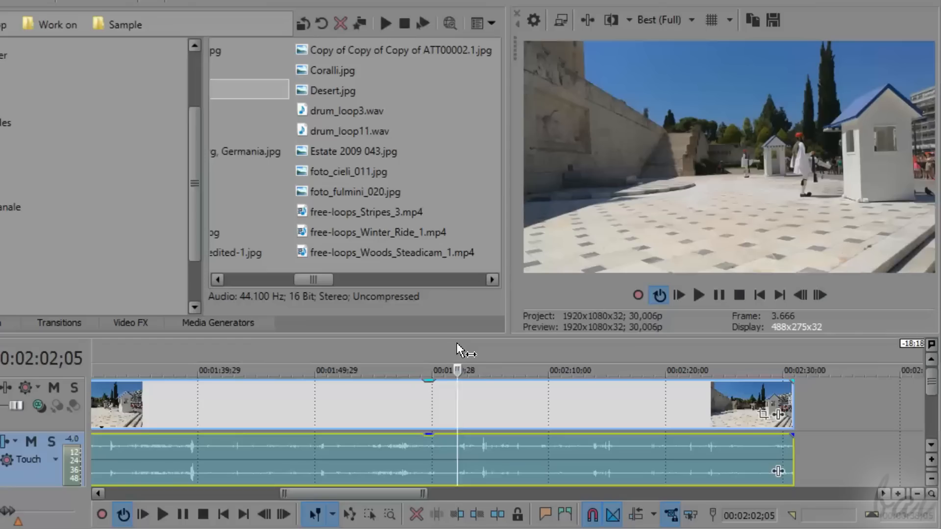
left_click_drag(456, 343, 492, 340)
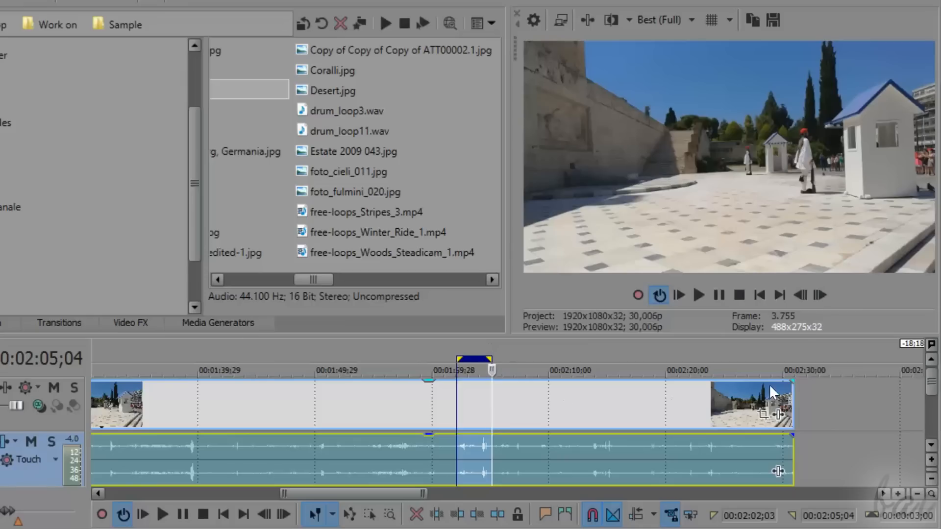
left_click(698, 295)
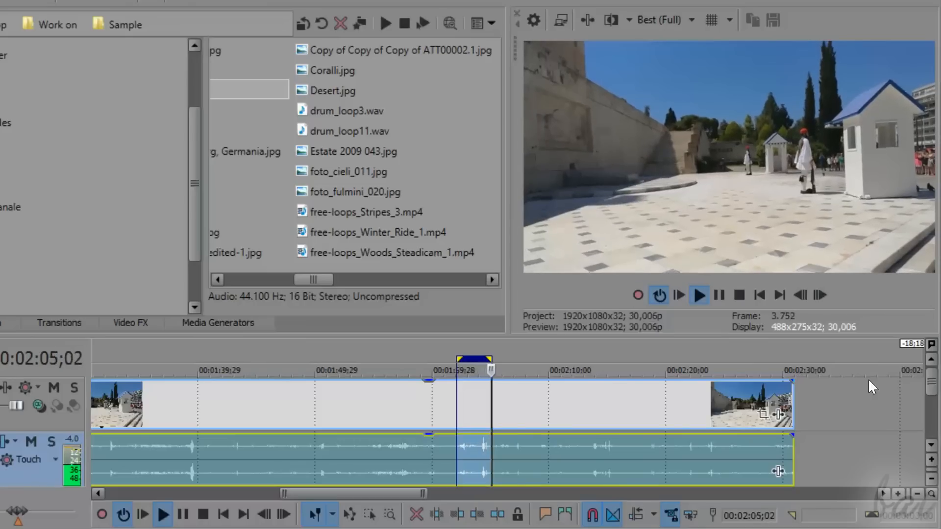
mouse_move(443, 359)
left_mouse_down()
mouse_move(595, 360)
mouse_move(476, 348)
mouse_move(441, 359)
mouse_move(289, 355)
mouse_move(676, 360)
left_mouse_up()
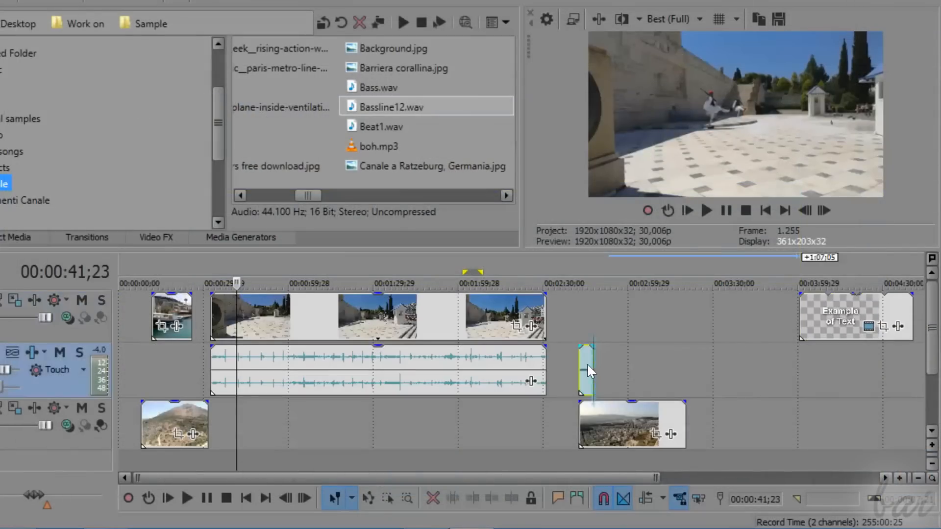
Rearrange the clips along their tracks, moving the short audio clip and the video clip later and the city photo earlier
left_click_drag(585, 370, 642, 368)
left_click_drag(637, 407, 596, 407)
left_click_drag(462, 435, 457, 435)
left_click_drag(430, 305, 535, 300)
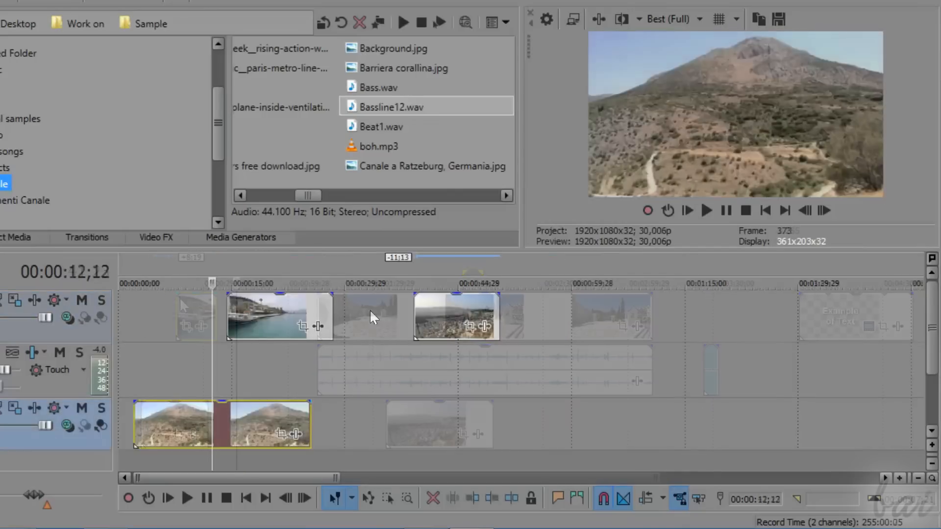
Select the mountain, boat and city clips together and try to move them later on the timeline as a group
left_click(275, 318, "ctrl")
left_click(454, 317, "ctrl")
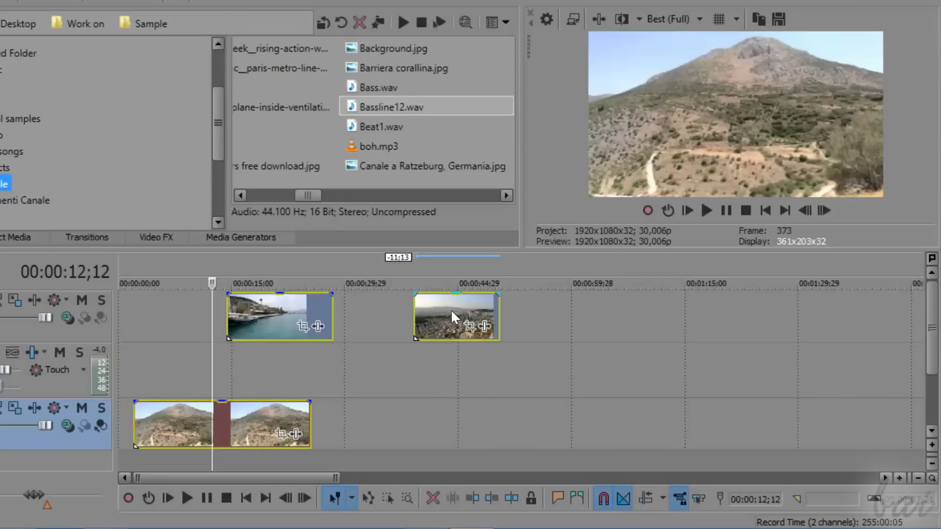
left_click_drag(452, 314, 579, 324)
left_click(212, 425)
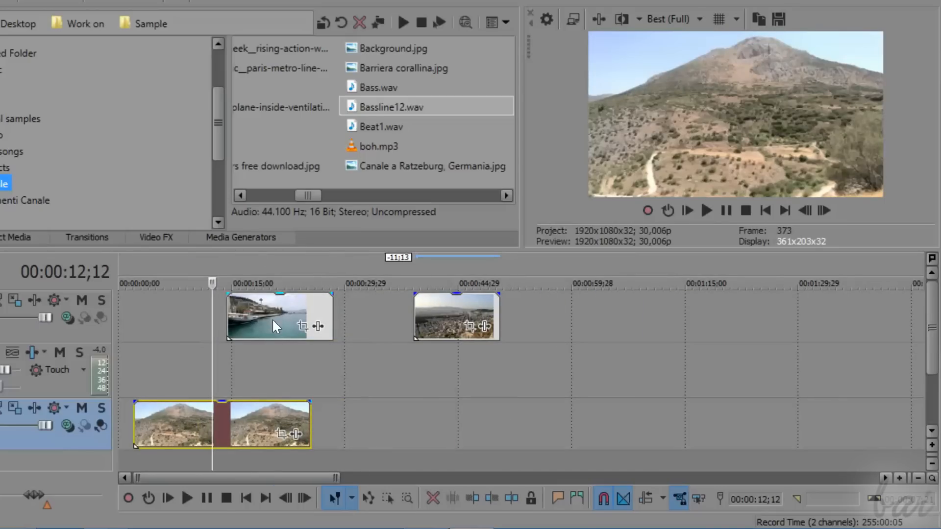
left_click(275, 316, "ctrl")
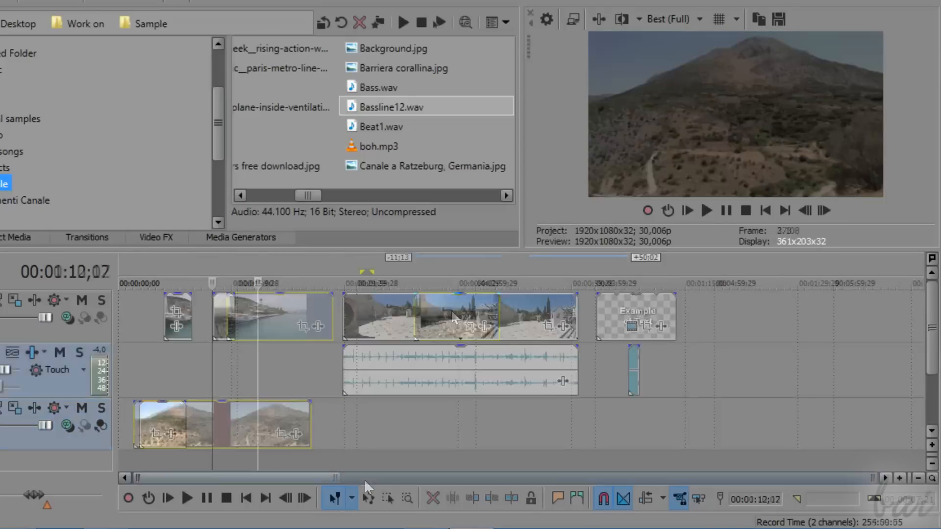
Use the Selection Edit tool to select all the video, audio and image clips across the three tracks
left_click(388, 499)
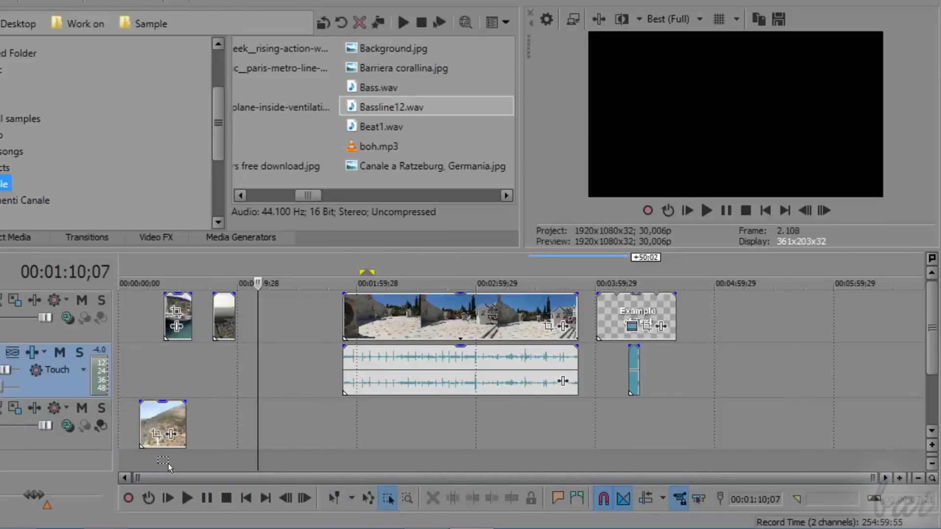
left_click_drag(166, 463, 622, 374)
left_click_drag(667, 342, 681, 313)
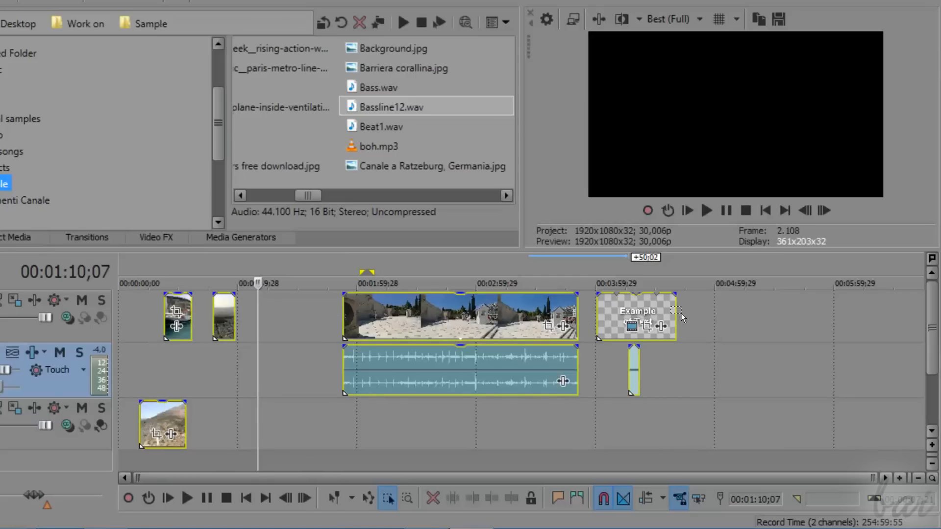
Move all the selected clips slightly later together, then move the boat, city and mountain clips earlier as a group and deselect them
left_click_drag(395, 323, 418, 334)
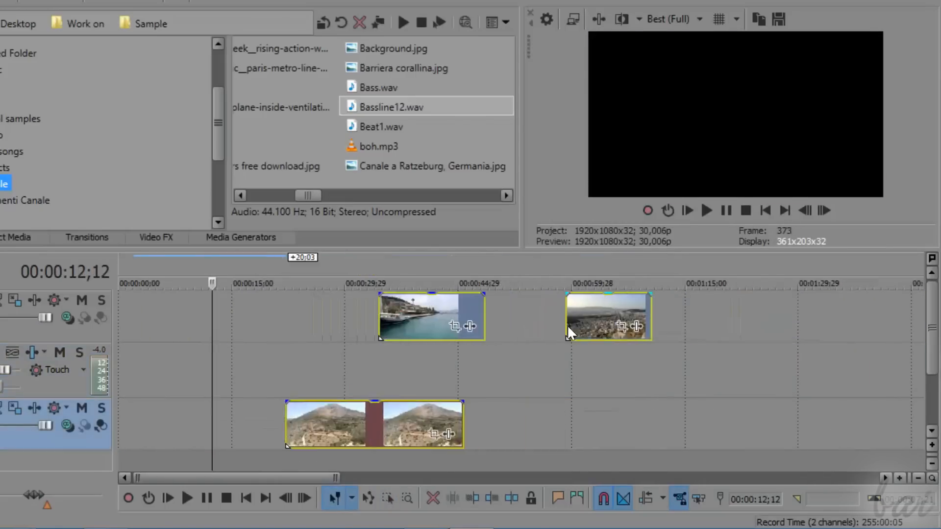
left_click_drag(604, 325, 514, 330)
left_click(562, 373)
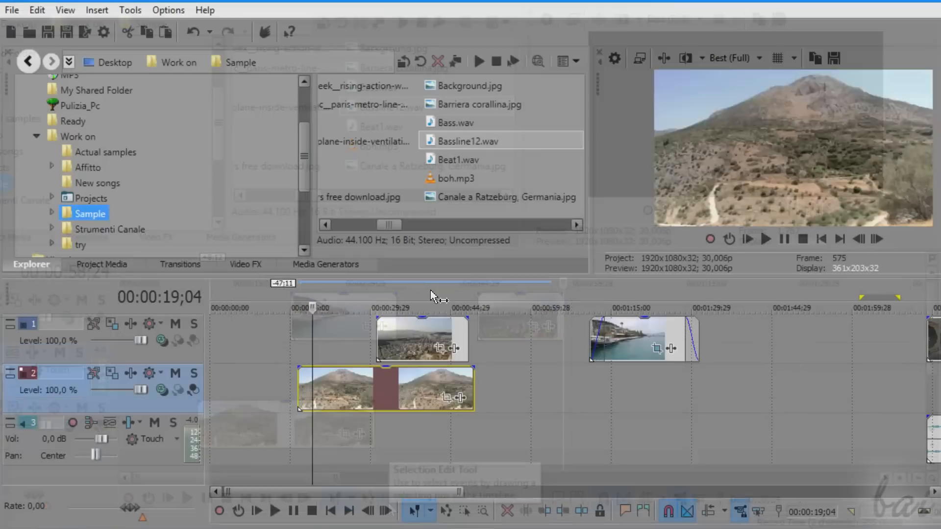
Preview the overlapping city, boat and mountain clips at several timeline positions, selecting the range from 0:16;14 to 0:32;07 along the way
left_click(428, 300)
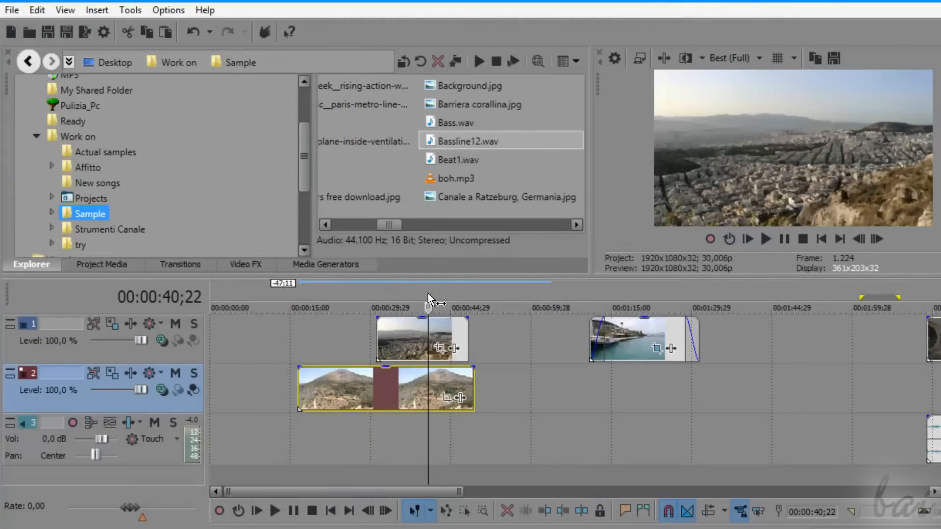
left_click(330, 294)
left_click_drag(302, 297, 381, 295)
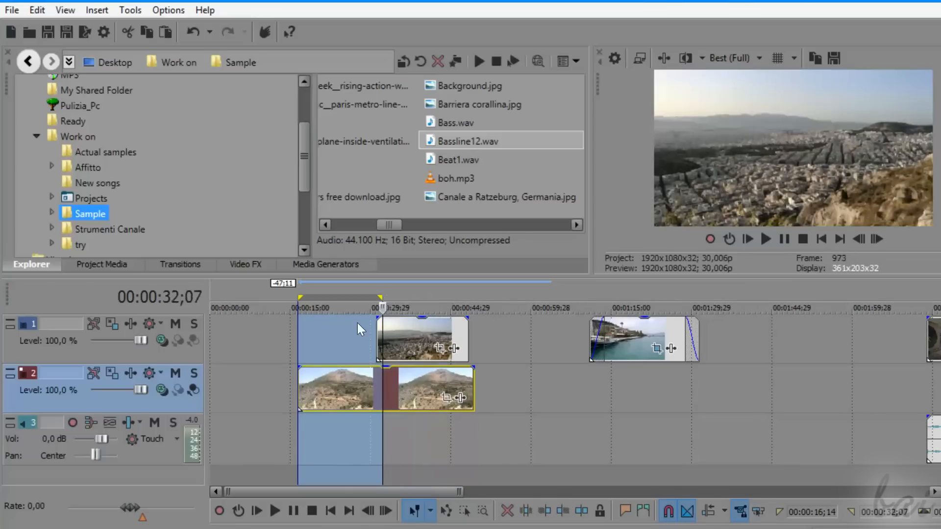
left_click(345, 379)
left_click(415, 293)
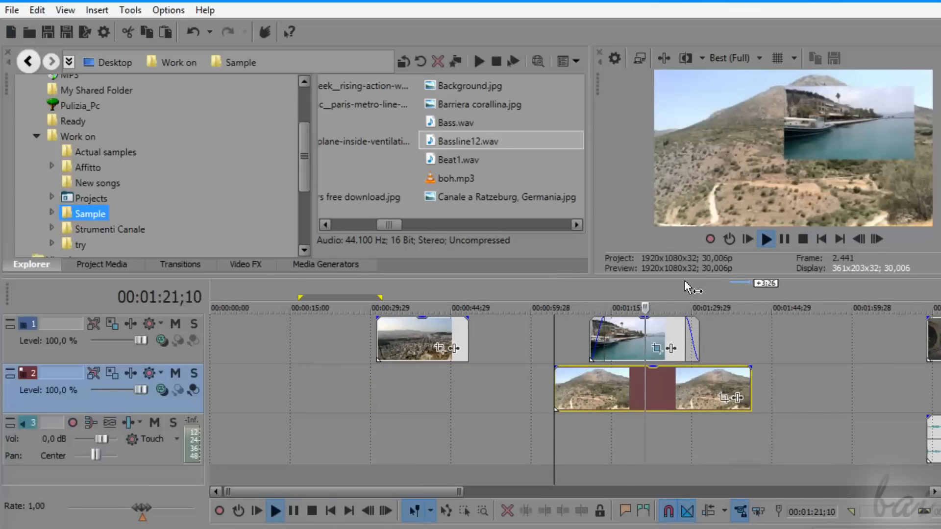
left_click(674, 293)
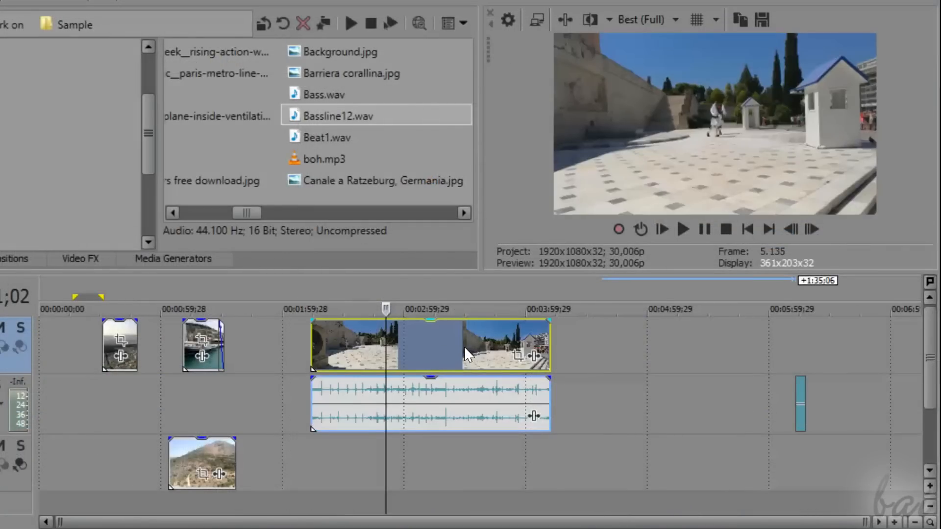
Move the courtyard video clip together with its linked audio slightly later, and check both parts of the pair
left_click_drag(463, 346, 482, 343)
left_click(482, 343)
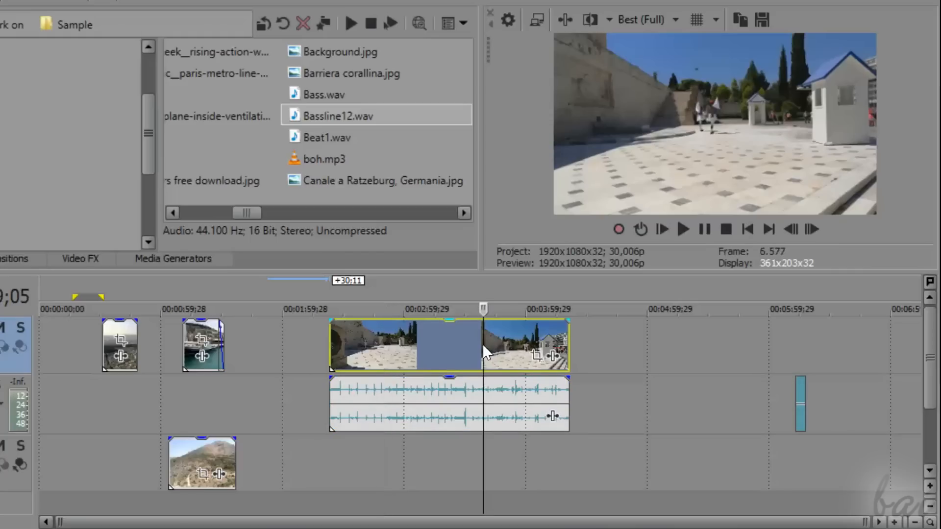
left_click(488, 409)
left_click(438, 340)
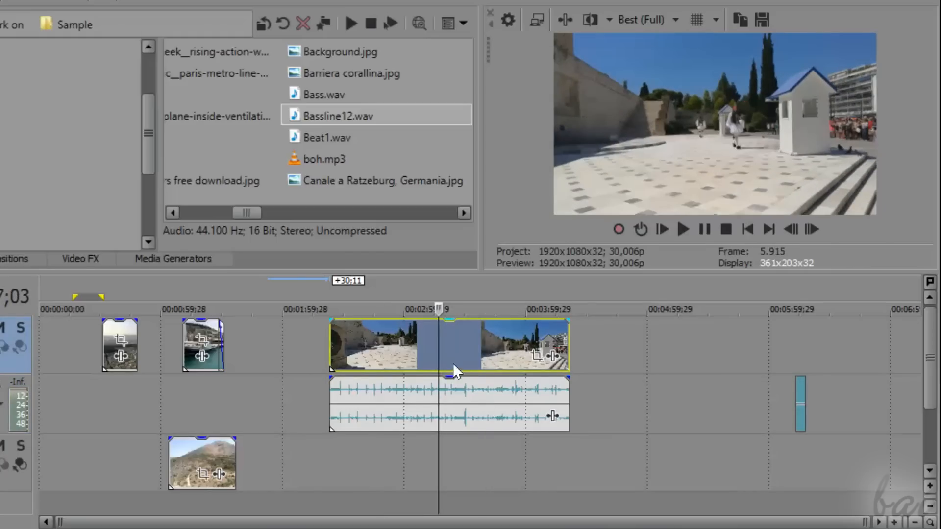
left_click(454, 404)
Shift the audio clip 1:02:21 later independently of its video, then move it back towards the video clip
left_click_drag(395, 398, 524, 395)
left_click(617, 335)
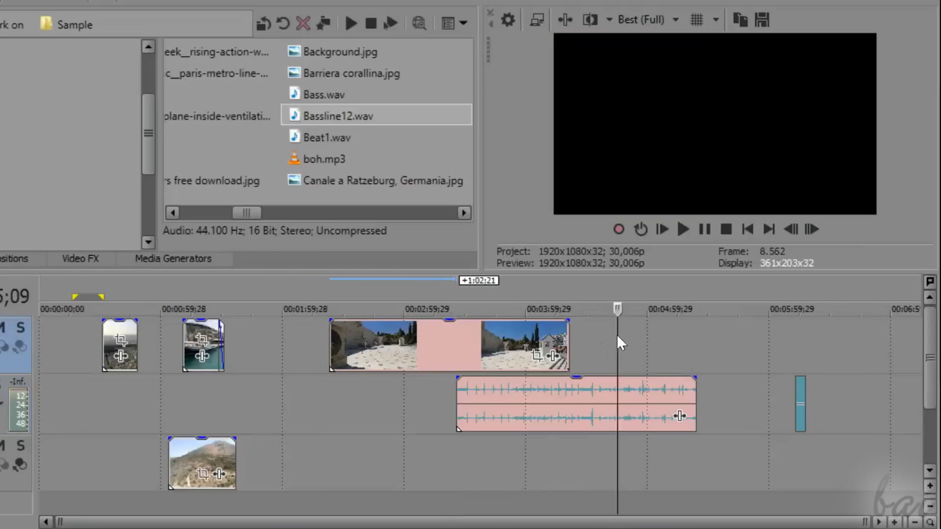
left_click(534, 336)
left_click(562, 404)
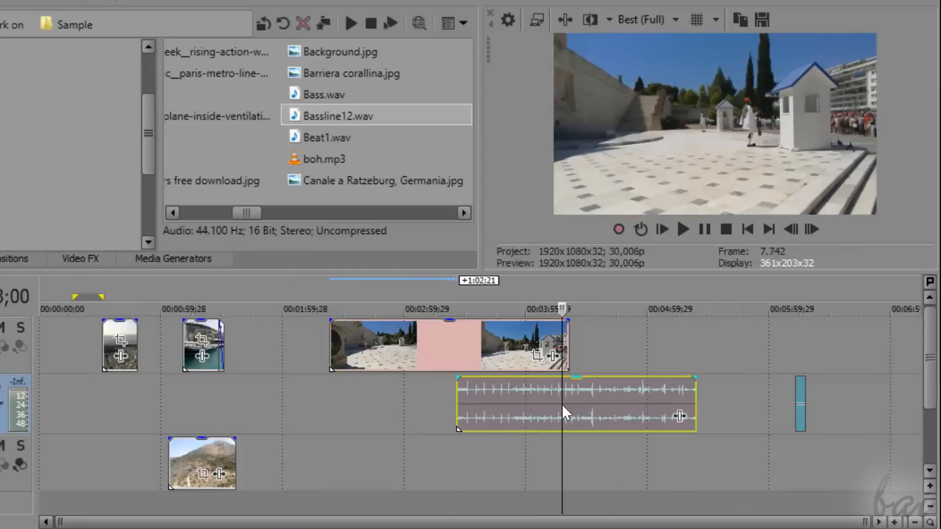
left_click_drag(625, 408, 513, 409)
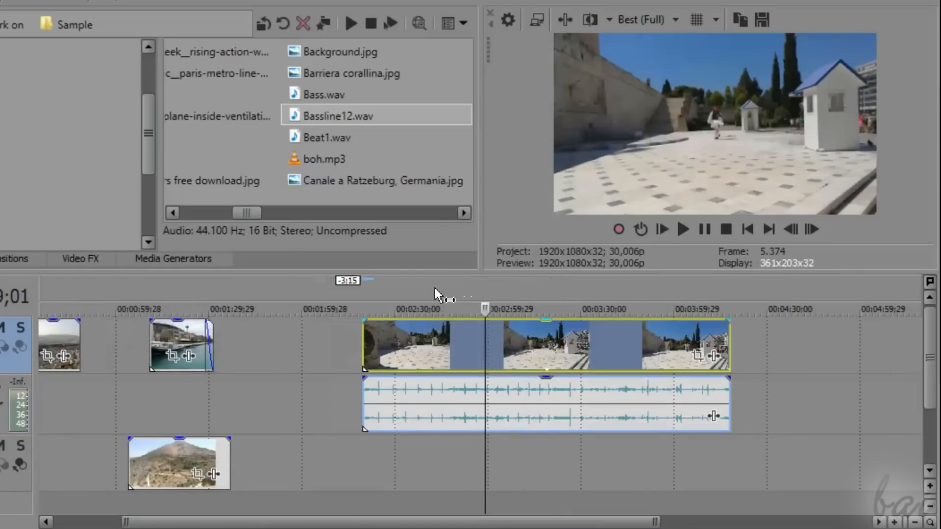
Split the courtyard video clip and its linked audio at about 2:46 and at 3:03;22
left_click(435, 287)
left_click(520, 281)
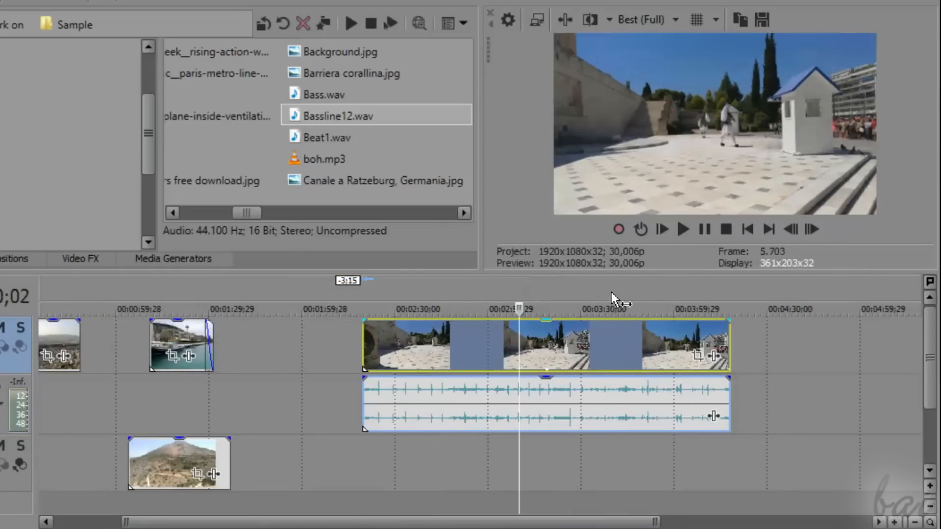
left_click(612, 294)
left_click(451, 289)
key("s")
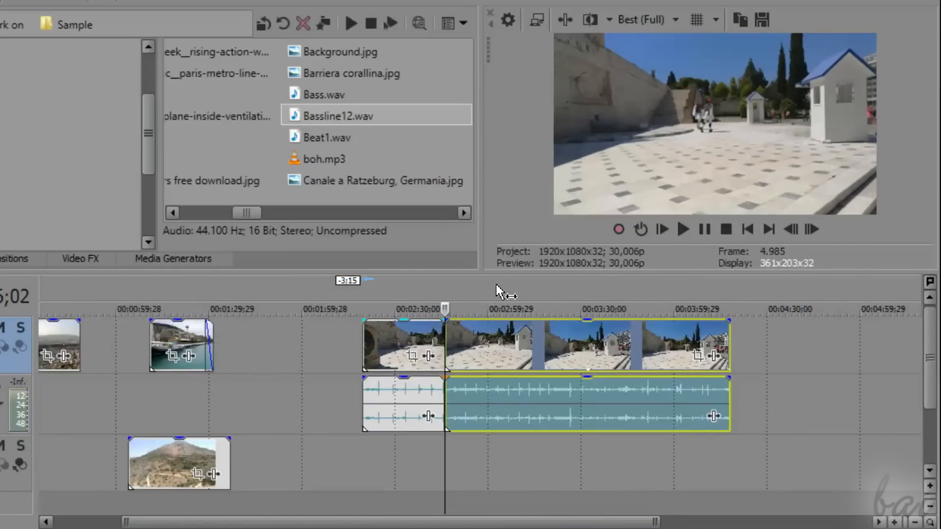
left_click(500, 288)
key("s")
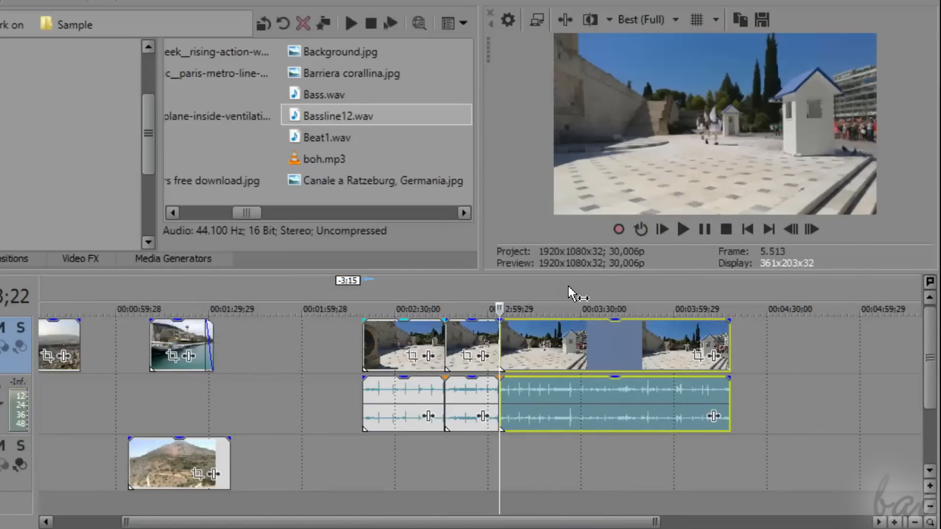
Split the remaining part of the clip at about 3:21 and at 3:38;17, and move the last piece later
left_click(553, 296)
key("s")
left_click(608, 295)
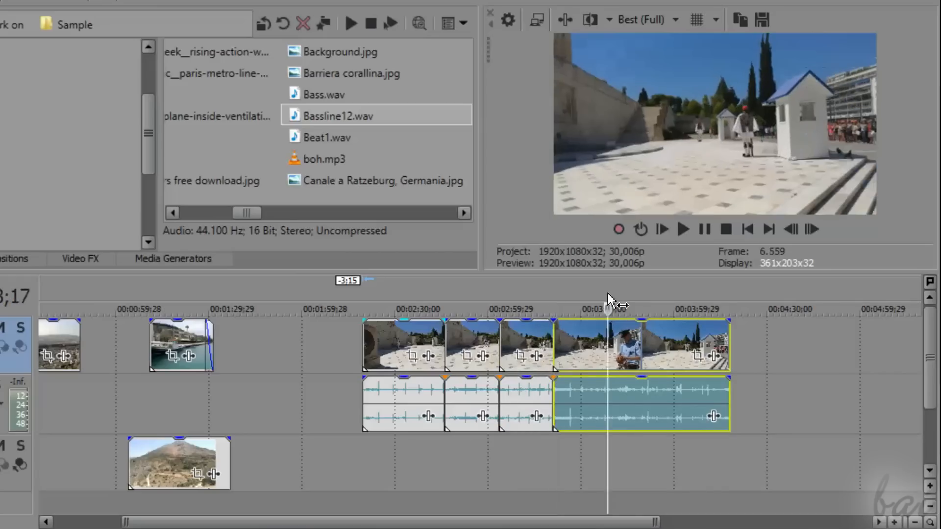
key("s")
left_click_drag(646, 347, 793, 358)
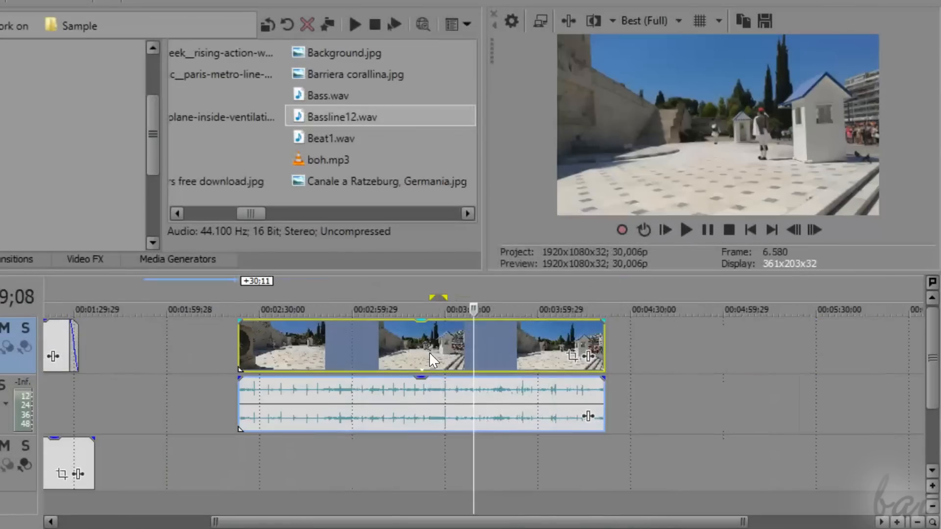
Delete the whole courtyard video clip with its linked audio, then undo the deletion
right_click(426, 351)
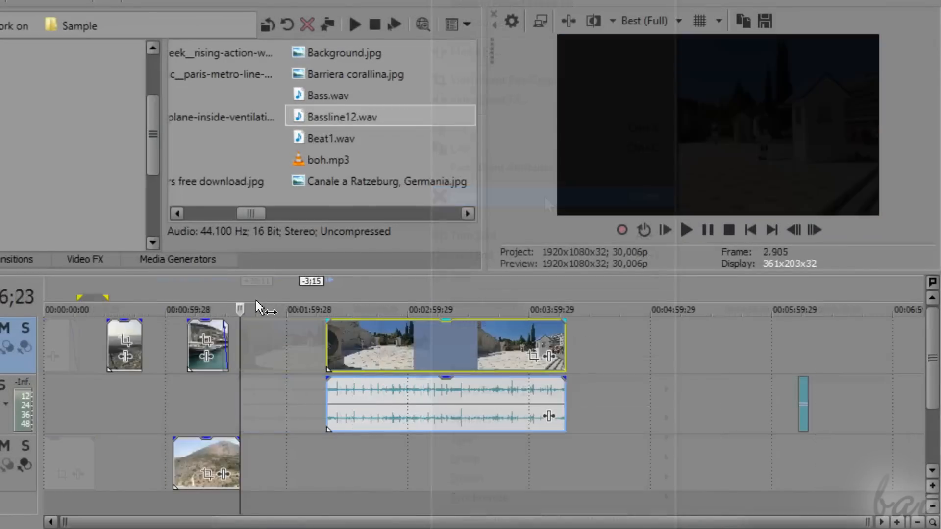
left_click(408, 294)
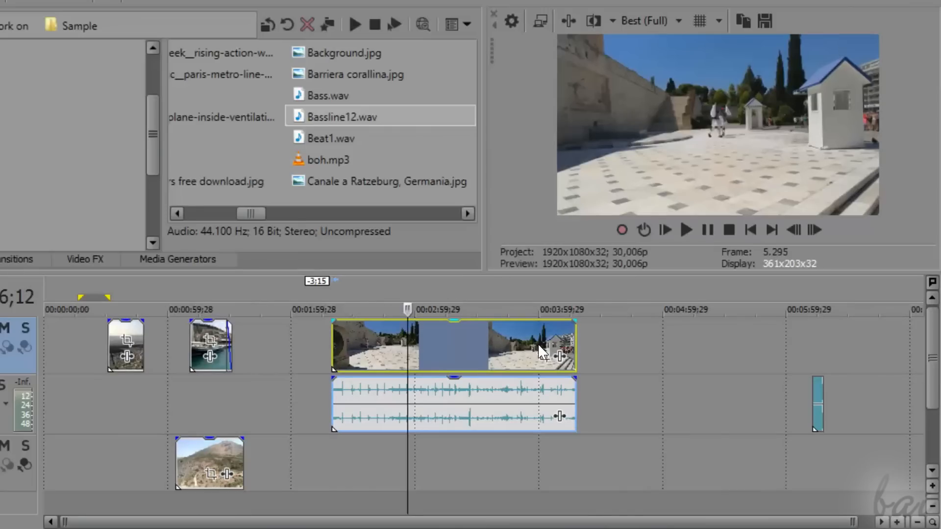
key("Delete")
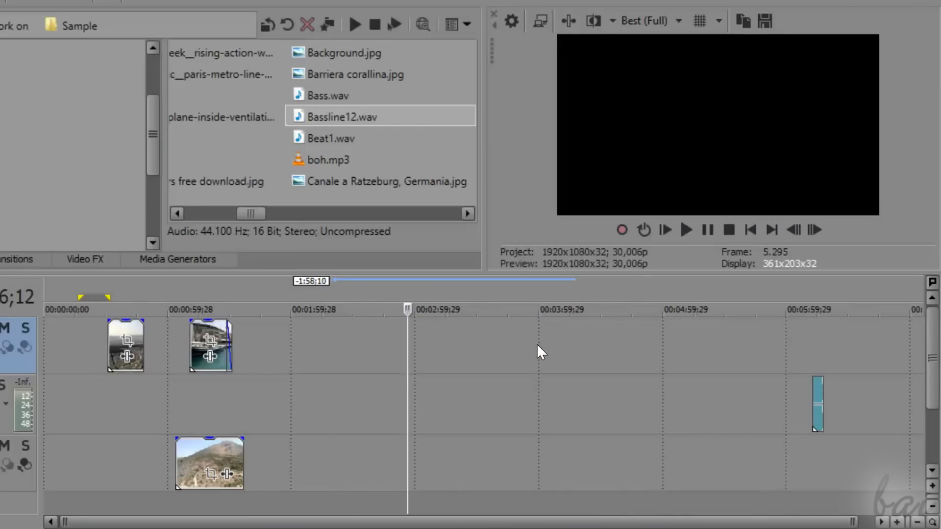
key("ctrl+z")
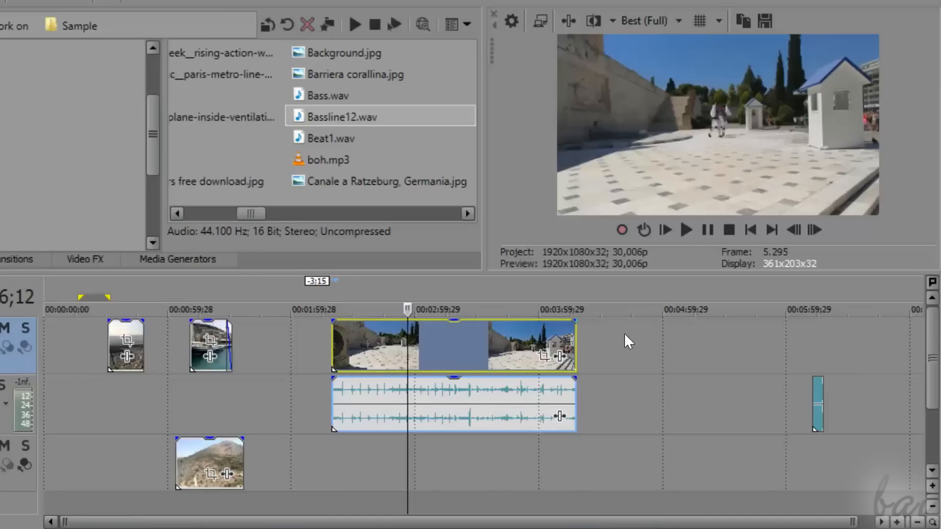
Select a section about 10 seconds long ending at 3:05;25 in the courtyard clip and delete it from video and audio
scroll(625, 334, "up", 4)
scroll(624, 334, "up", 2)
left_click_drag(470, 288, 531, 292)
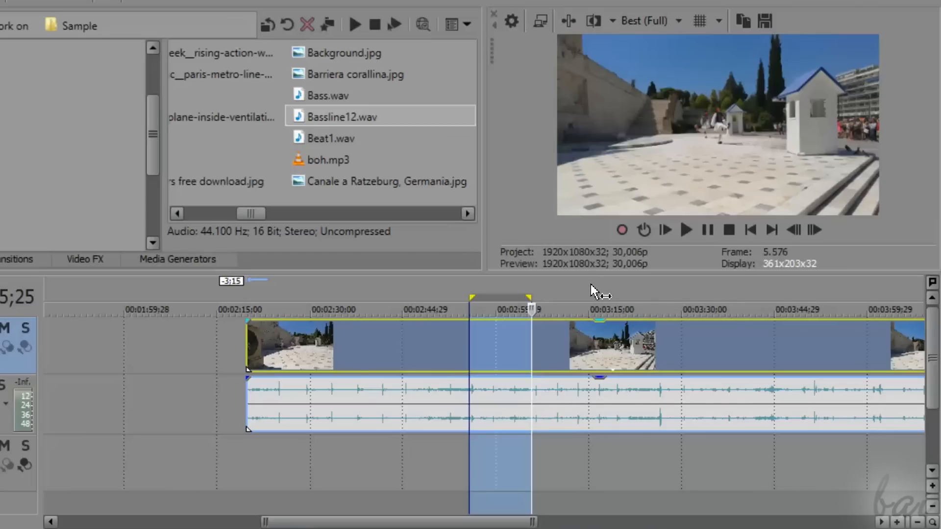
key("Delete")
left_click(651, 290)
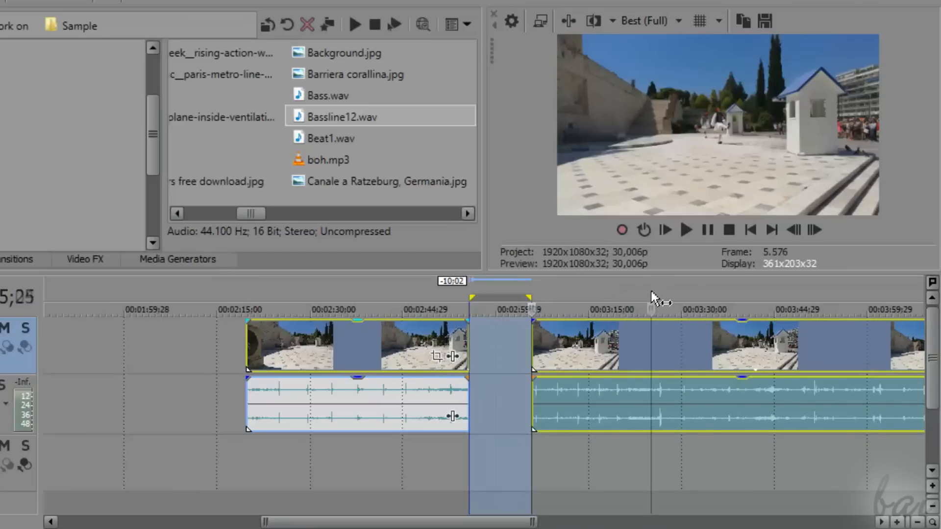
scroll(521, 361, "down", 5)
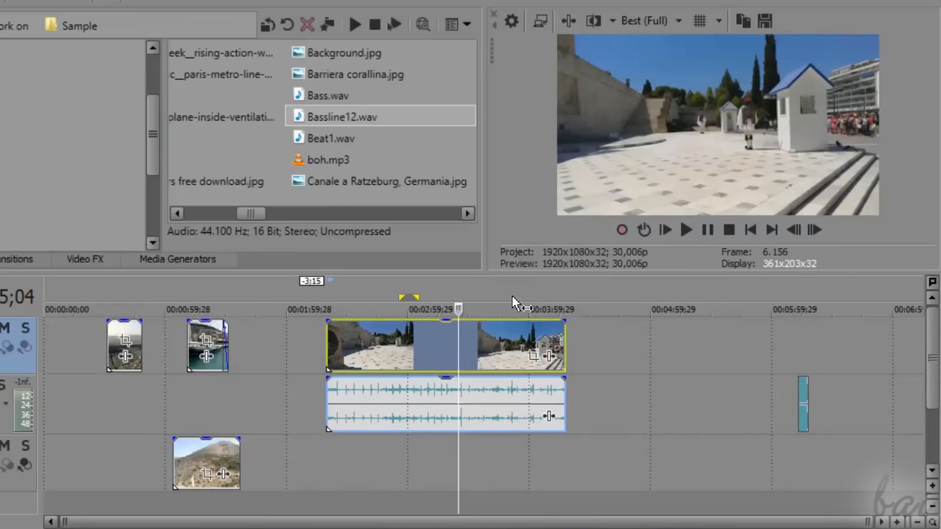
Redo the splits of the courtyard clip and the moves of its pieces one after another
scroll(515, 313, "up", 3)
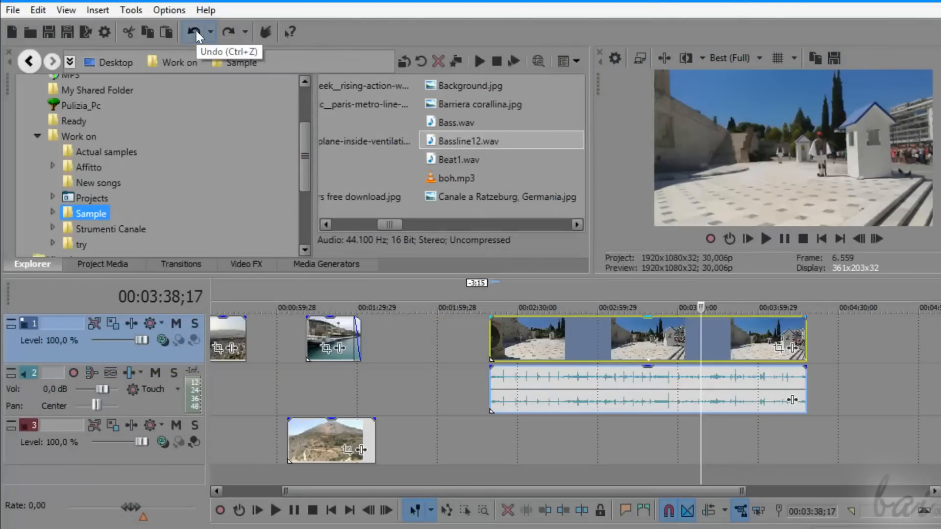
left_click(234, 33)
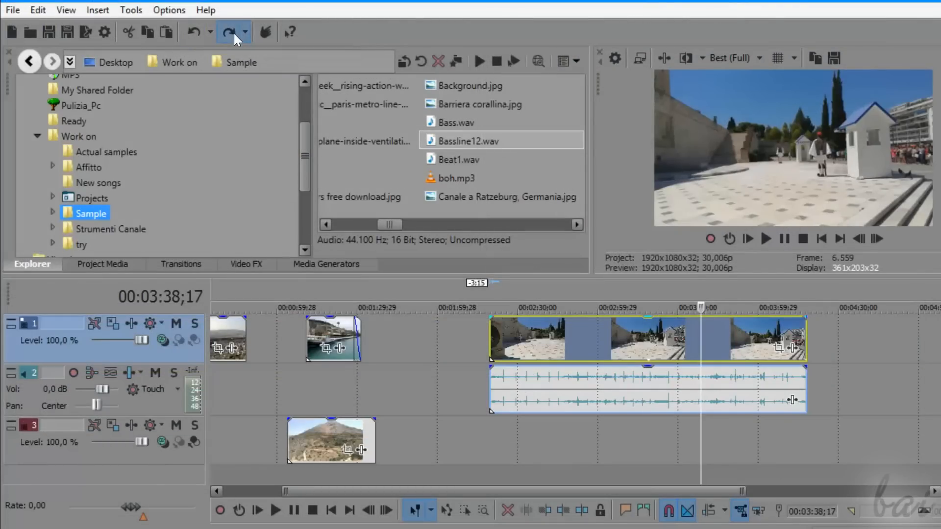
left_click(234, 34)
left_click(234, 33)
left_click(234, 34)
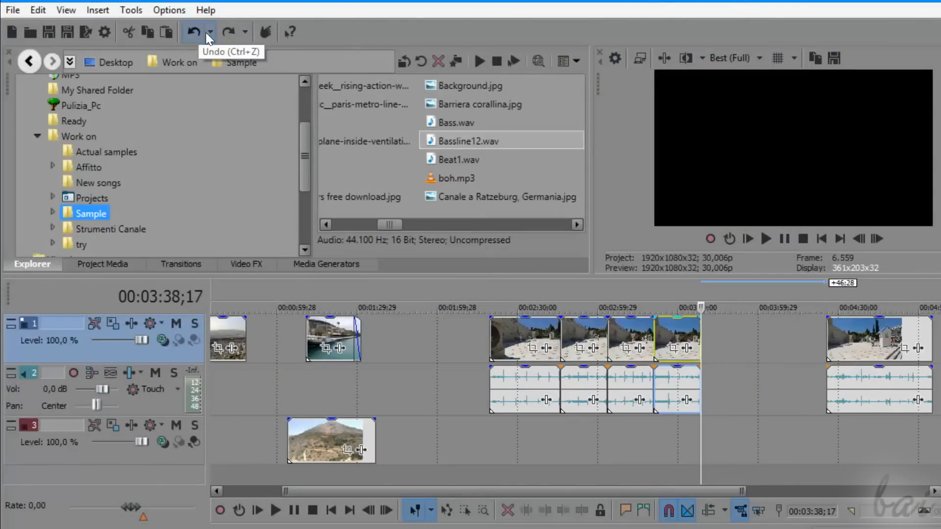
left_click(234, 33)
left_click(230, 35)
Undo the piece moves and splits repeatedly to go back towards the unsplit courtyard clip
left_click(199, 29)
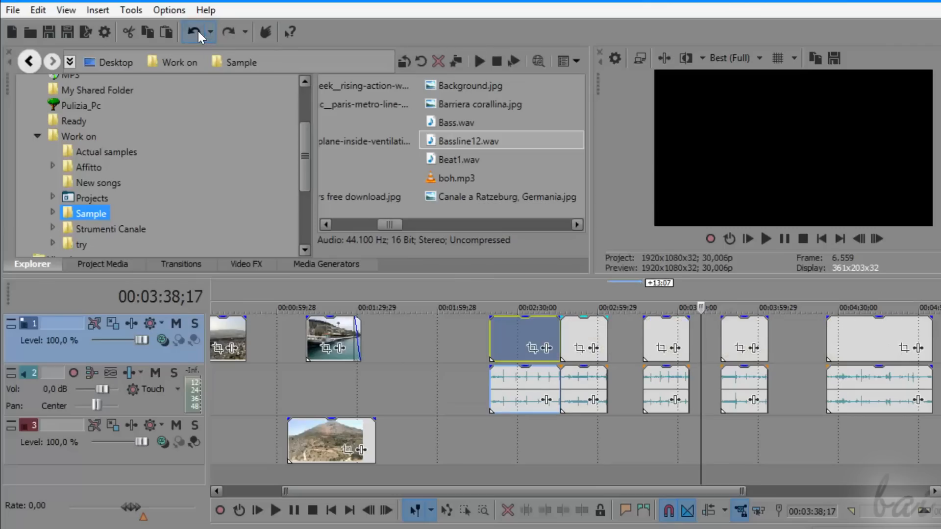
left_click(198, 31)
left_click(198, 31)
left_click(198, 30)
left_click(198, 29)
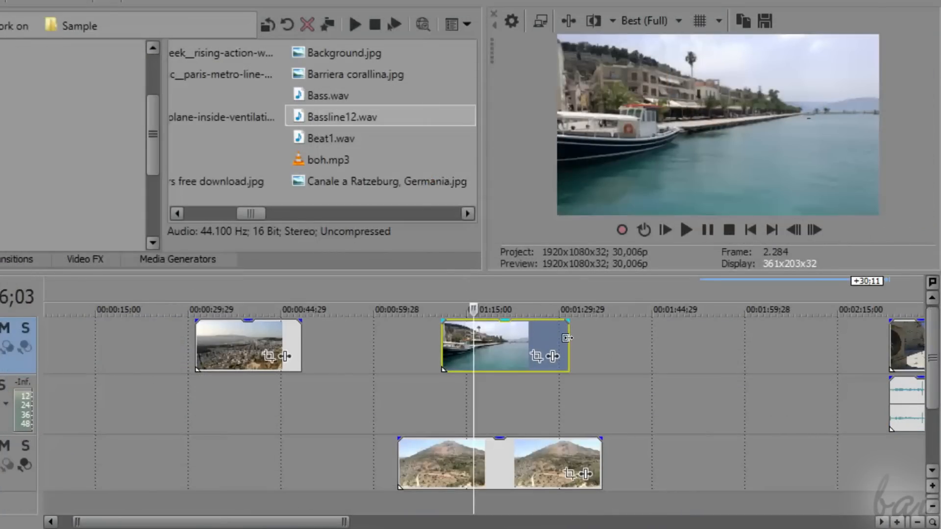
Trim the end of the boat clip to an earlier point, then extend it to about 1:52
left_click_drag(568, 337, 470, 346)
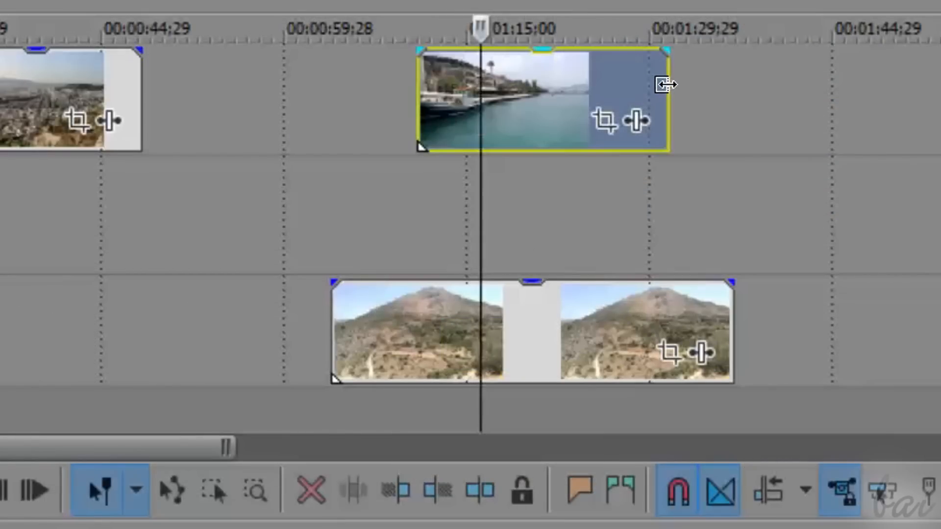
left_click_drag(665, 84, 466, 97)
left_click_drag(526, 358, 726, 368)
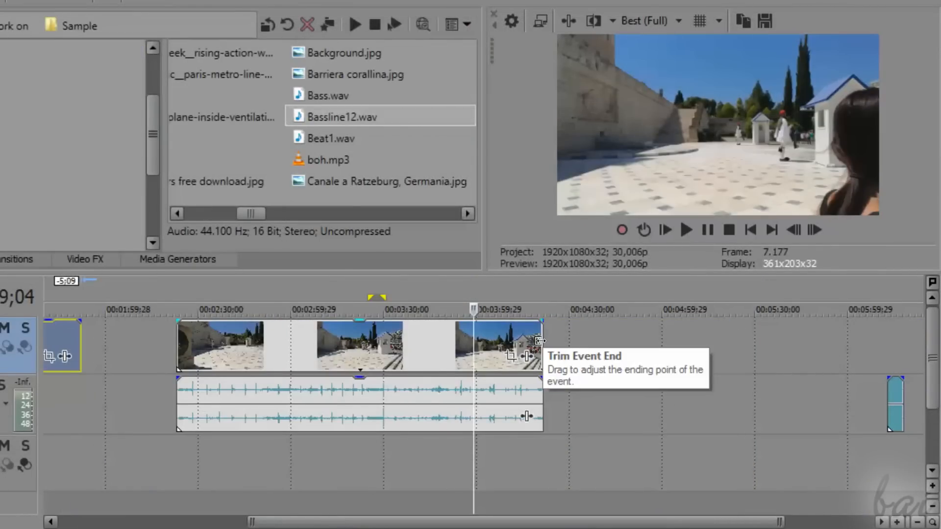
Trim the end of the courtyard video clip back to about 2:57, and try extending it beyond its original length
left_click(539, 341)
left_click_drag(537, 340, 283, 343)
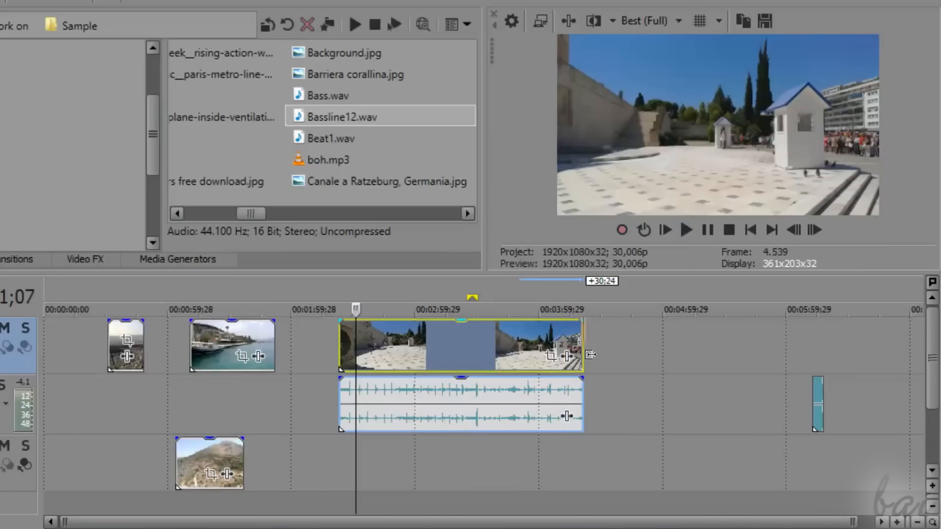
left_click_drag(591, 355, 696, 352)
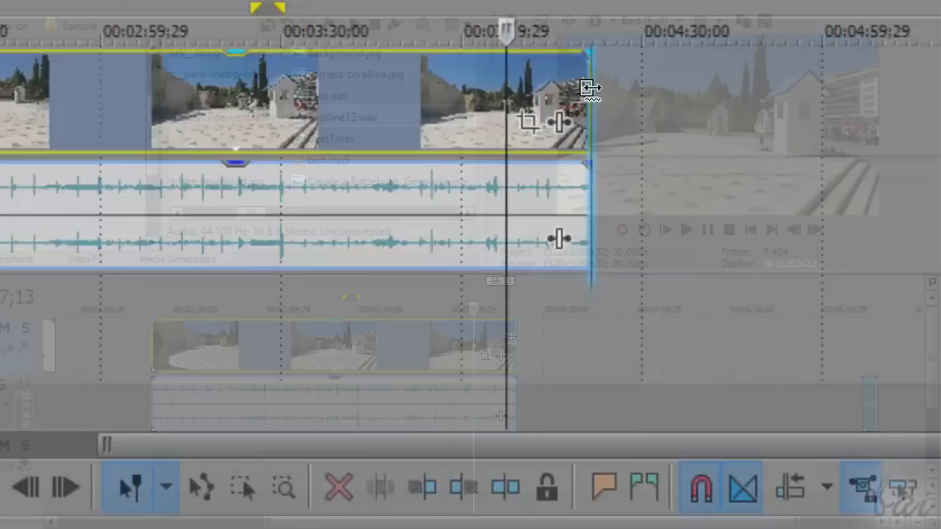
Time-compress the courtyard clip by moving its end 1:28:23 earlier and preview it, then time-stretch it to a much longer duration
left_click_drag(591, 89, 24, 132)
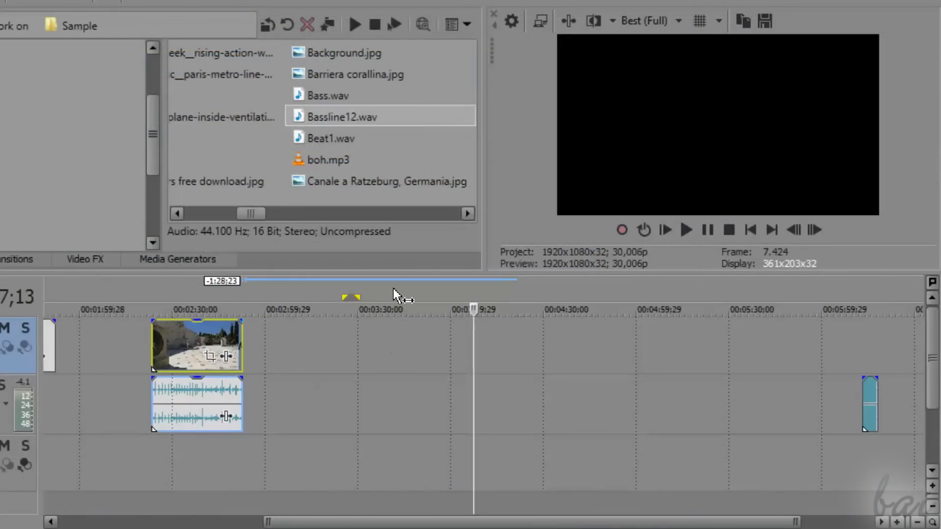
left_click(152, 293)
key("space")
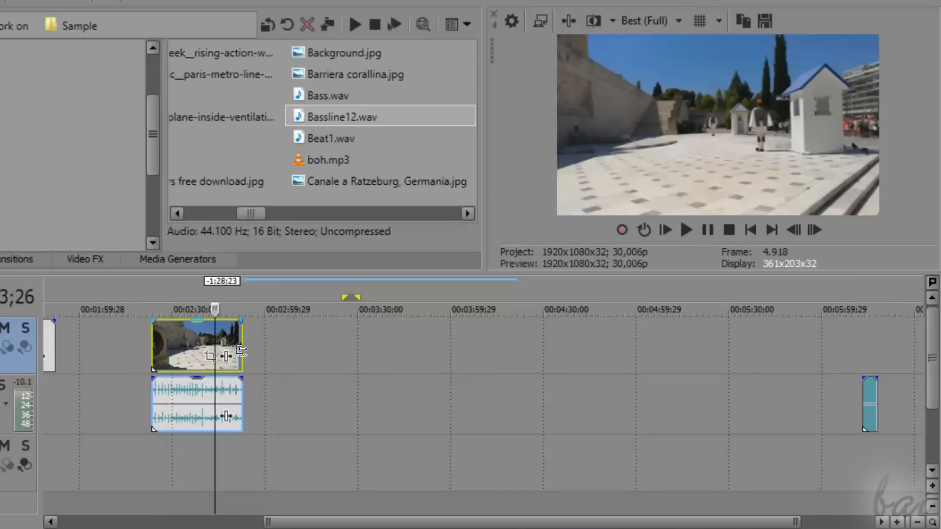
left_click_drag(242, 350, 861, 353)
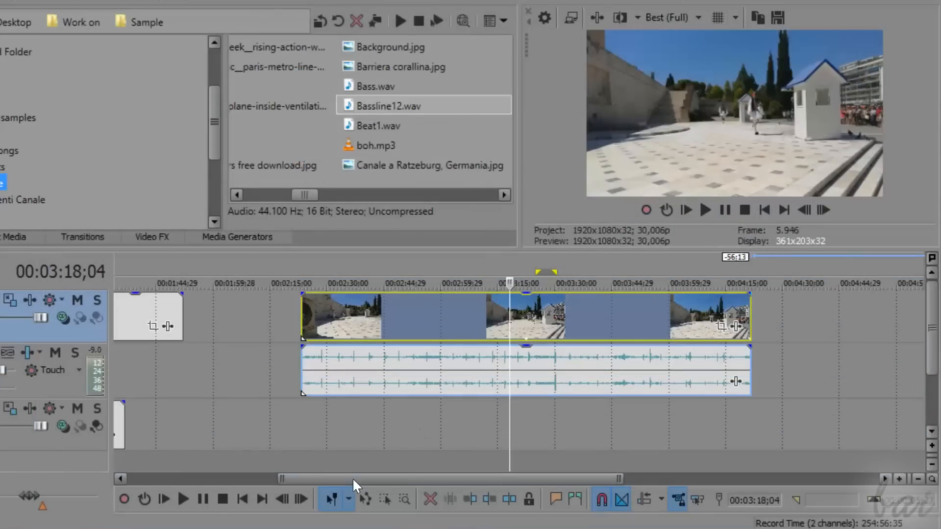
Choose the Slip Tool and slip the courtyard clip's media to the right within its fixed edges
left_click(351, 494)
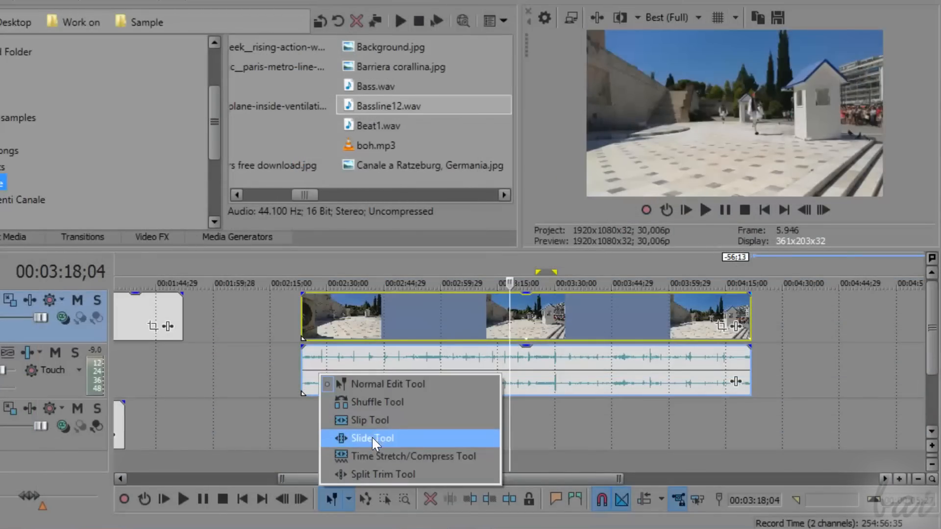
left_click(370, 423)
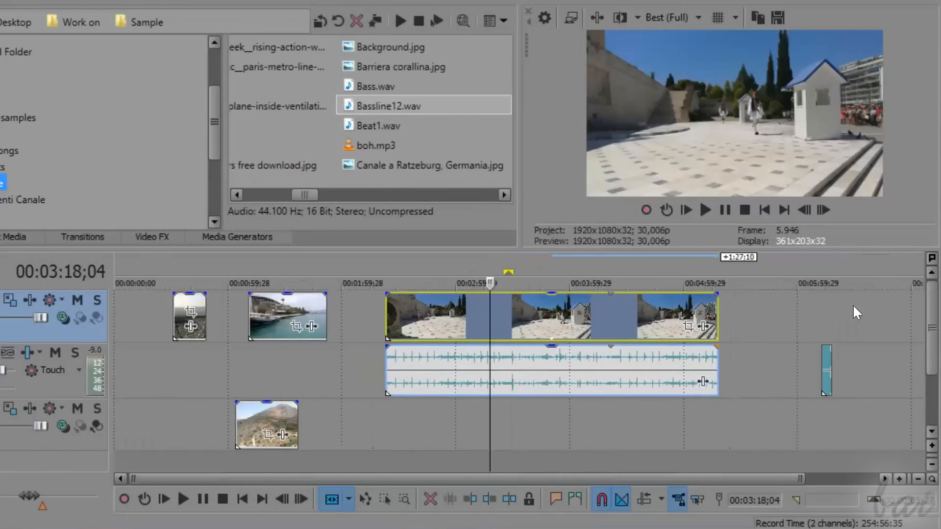
left_click_drag(640, 308, 686, 327)
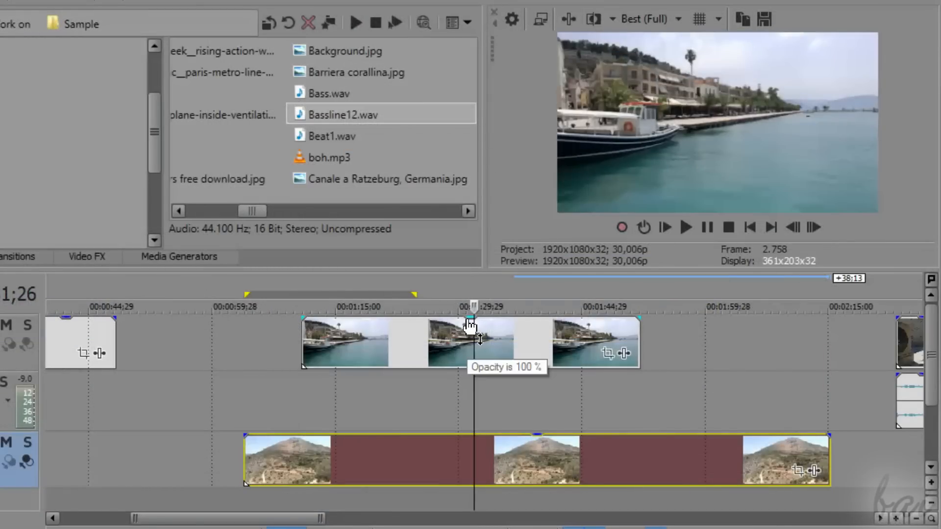
Lower the boat clip's opacity to 50 % and reduce the gain of the audio clip on track 2
left_click(470, 326)
left_click_drag(469, 321, 475, 357)
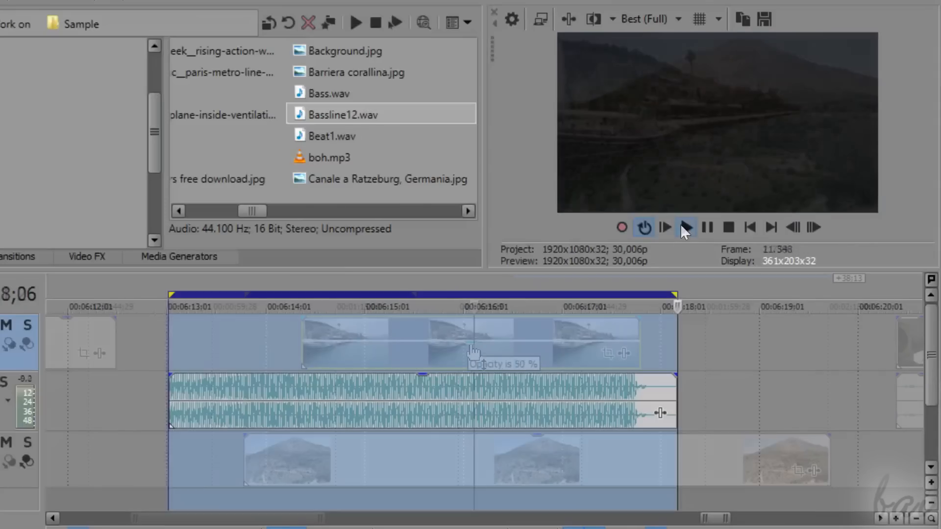
mouse_move(425, 382)
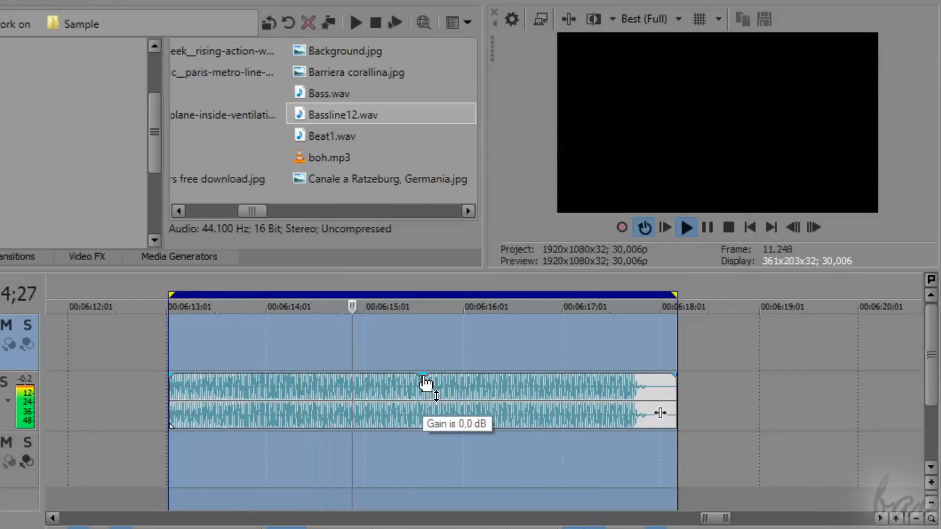
left_click_drag(425, 382, 431, 430)
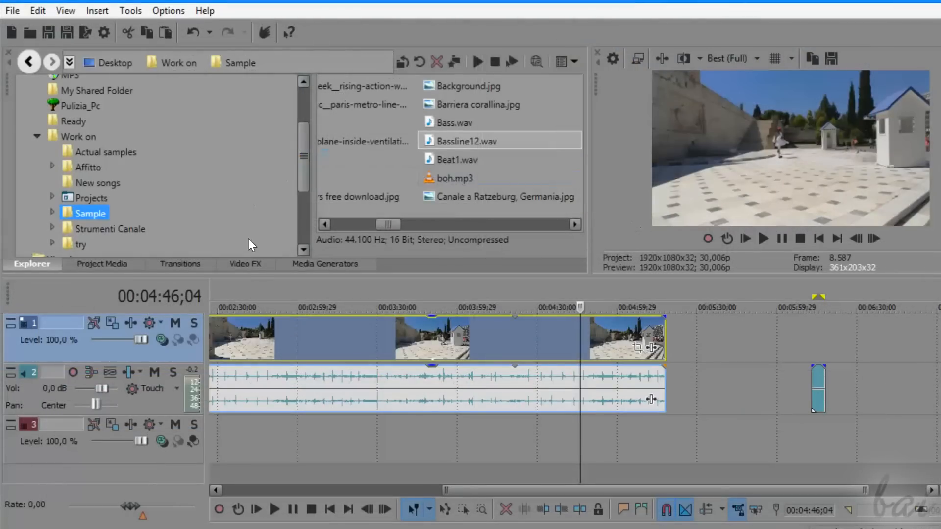
Look through the video effects from Add Noise to Channel Blend and examine their presets
left_click(94, 257)
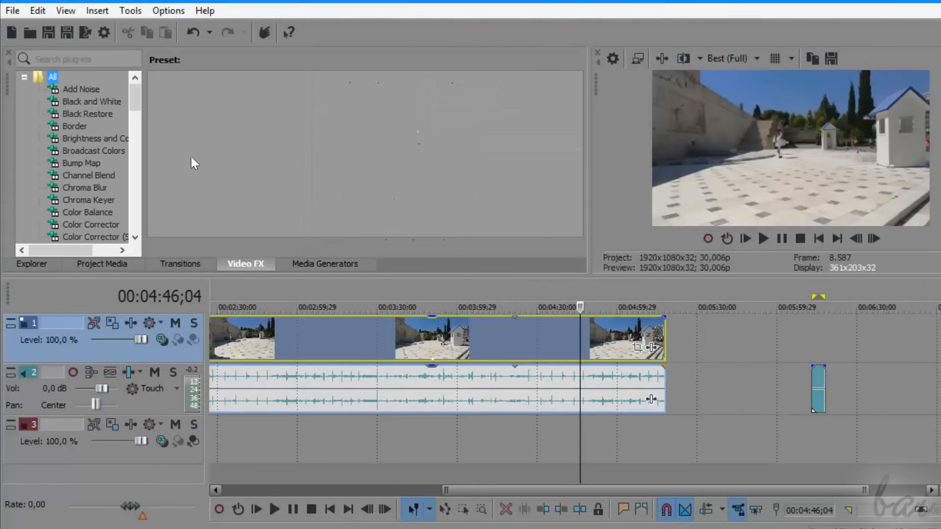
left_click(88, 89)
left_click(91, 101)
left_click(90, 114)
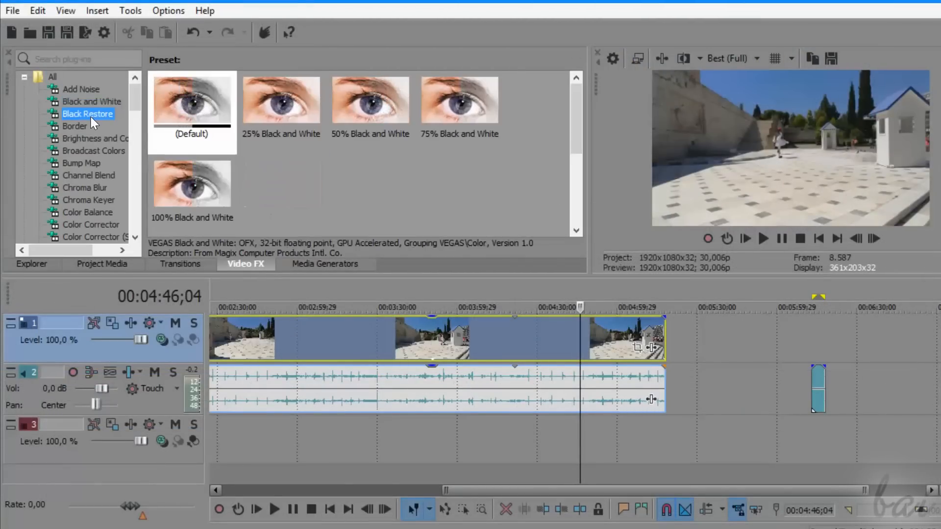
left_click(80, 126)
left_click(84, 139)
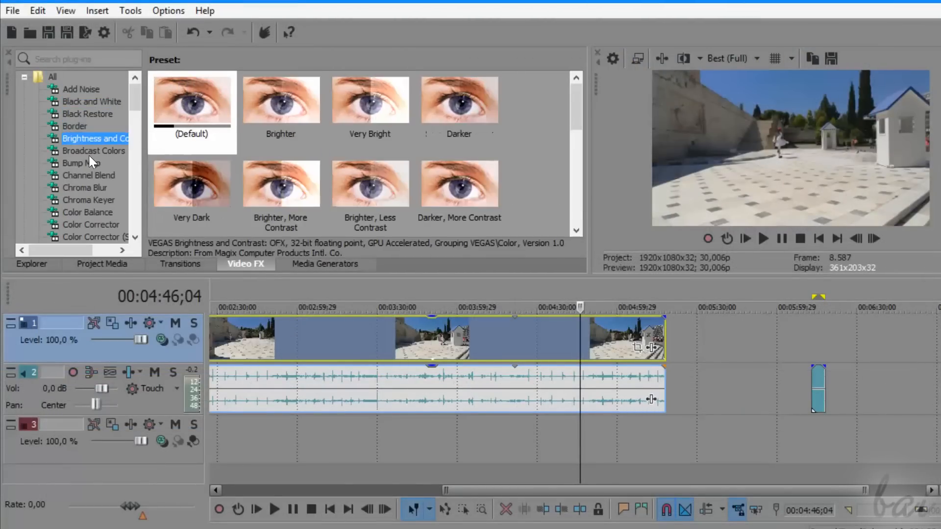
left_click(89, 152)
left_click(97, 164)
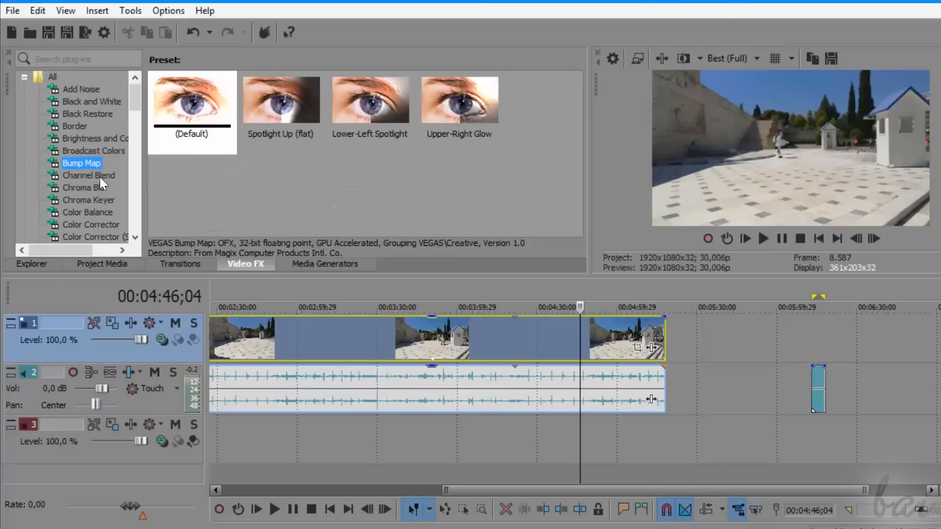
left_click(100, 175)
Apply the Vertical Light preset of the Linear Blur effect to the courtyard clip
scroll(104, 183, "down", 10)
left_click(83, 176)
left_click(387, 108)
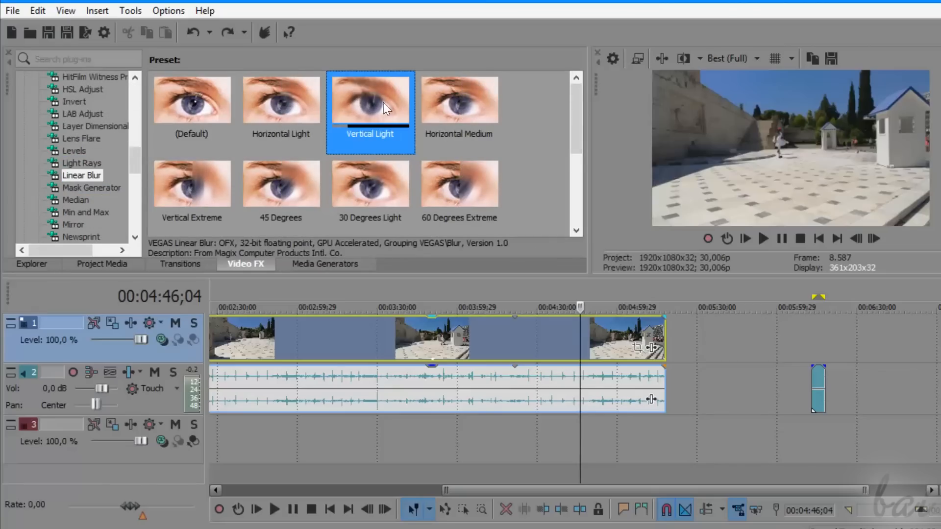
left_click_drag(516, 336, 512, 327)
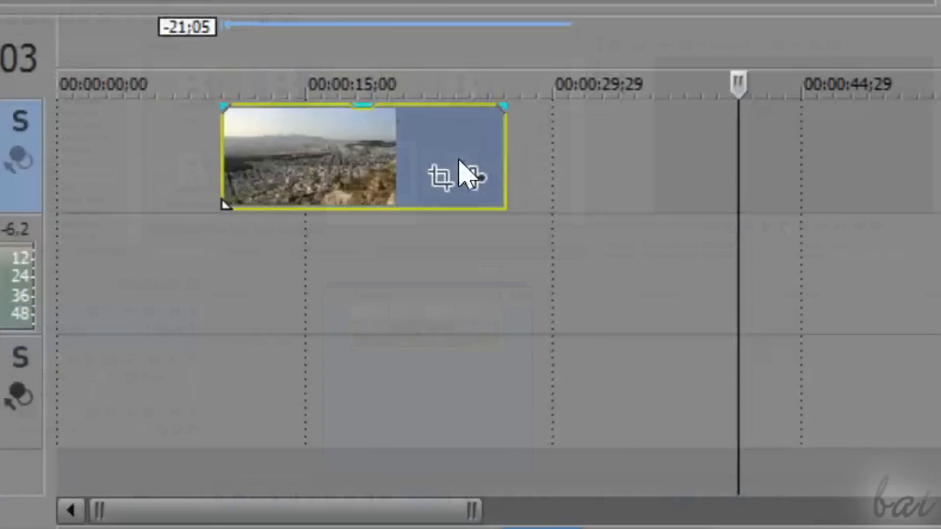
Add a fade-in and a fade-out to the city view clip, and lengthen the audio clip's fade-out
left_click_drag(216, 104, 271, 103)
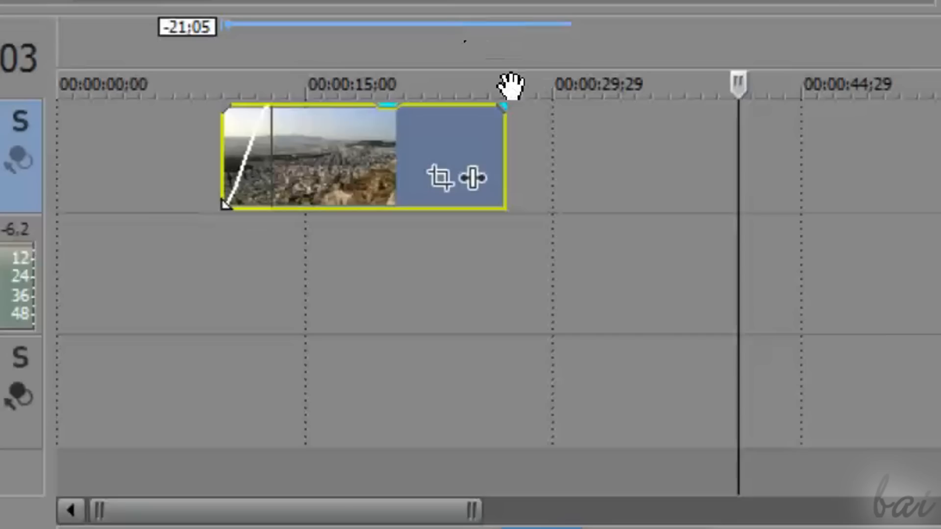
left_click_drag(504, 104, 451, 104)
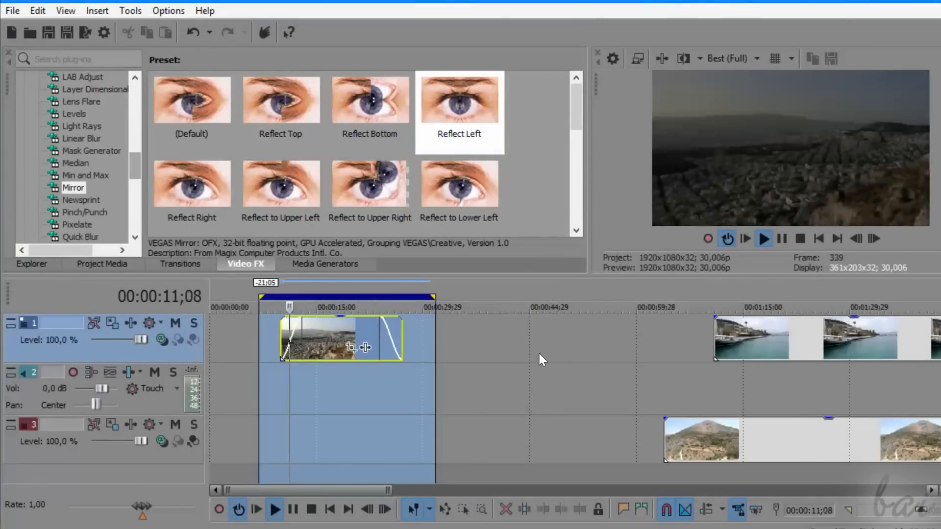
left_click(367, 284)
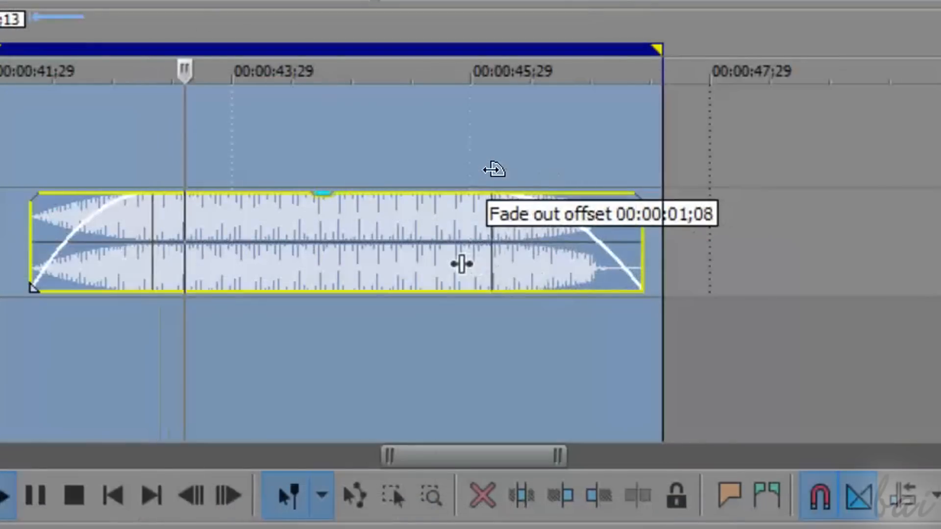
left_click_drag(493, 170, 420, 161)
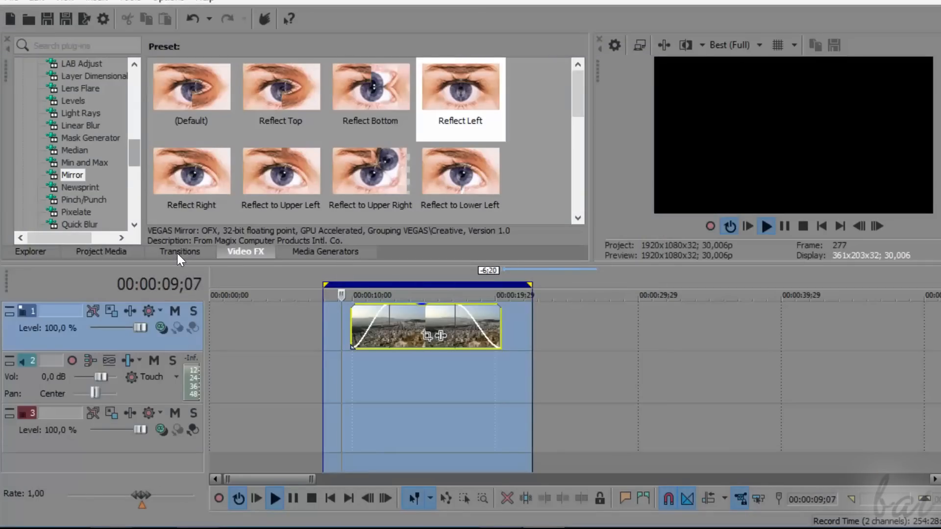
Look through the transitions and apply the Turbulent Noise preset of Gradient Wipe to the city view clip's fade-in, keeping its default settings
left_click(178, 252)
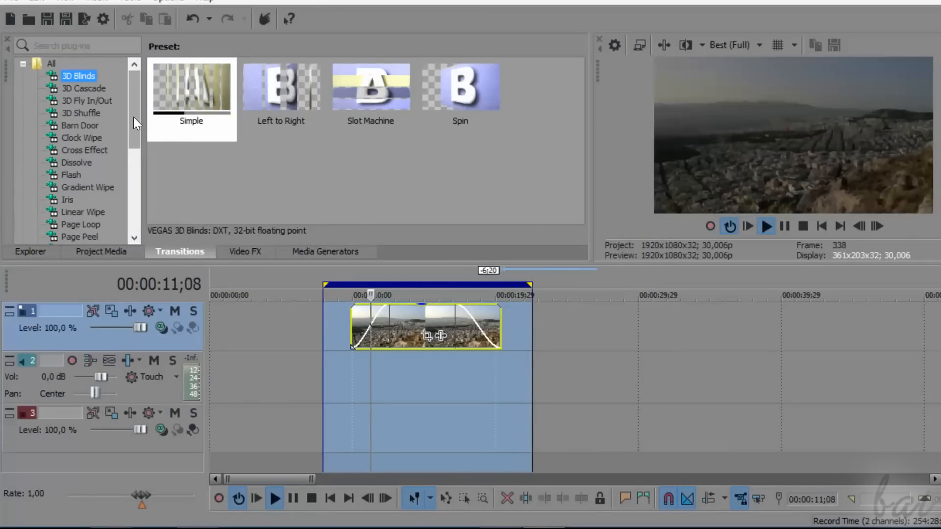
scroll(133, 115, "down", 1)
left_click(281, 90)
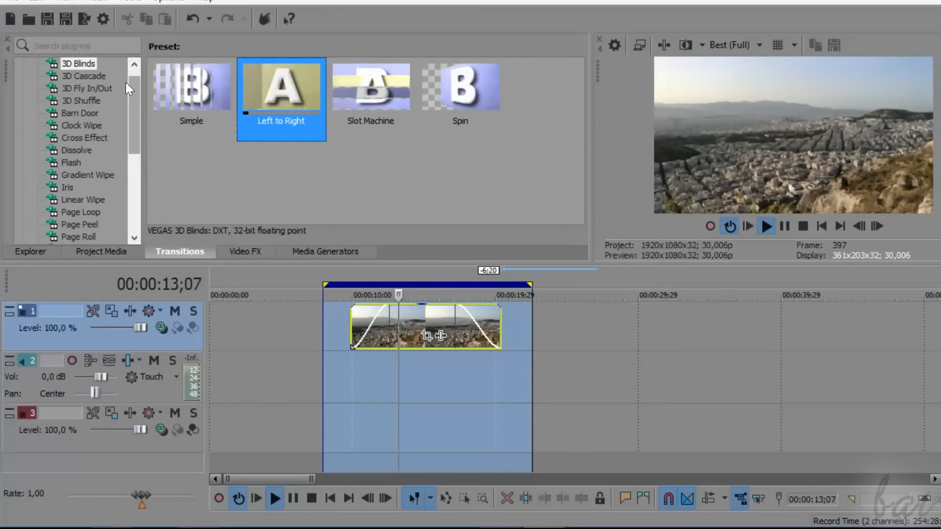
left_click(83, 86)
left_click(78, 101)
left_click(86, 115)
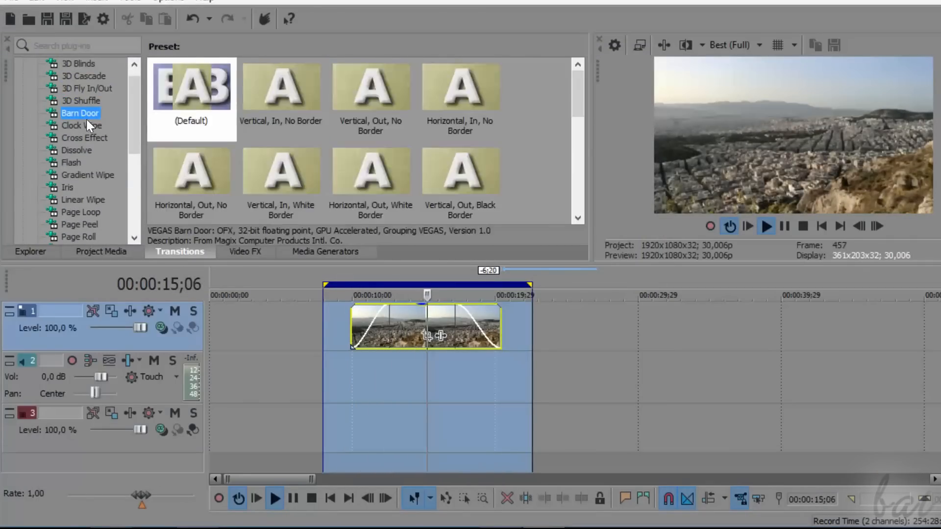
left_click(87, 175)
left_click_drag(352, 170, 367, 325)
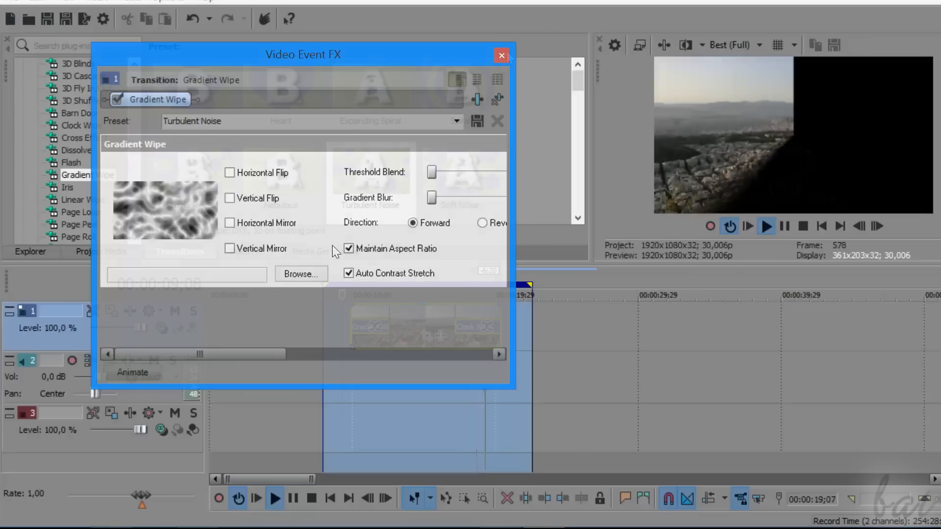
left_click(502, 55)
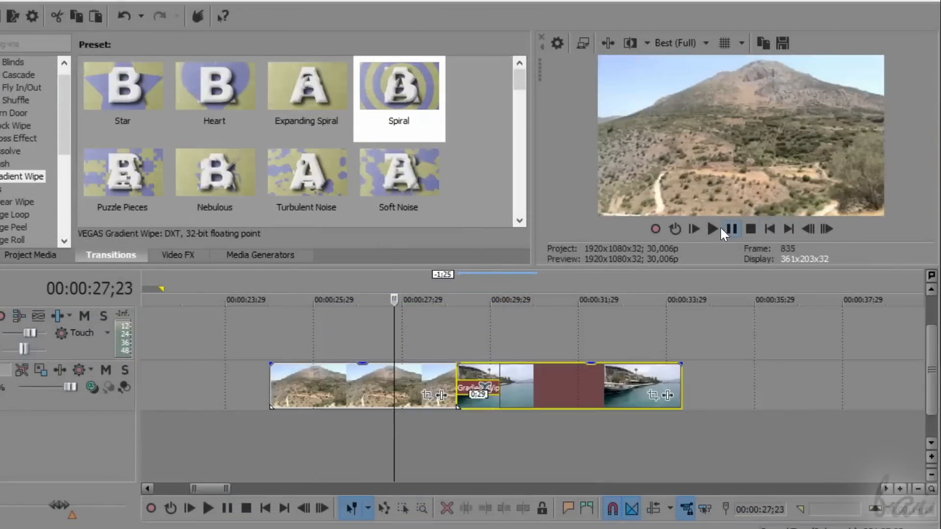
Play the Gradient Wipe transition between the mountain clip and the boat clip
left_click(714, 228)
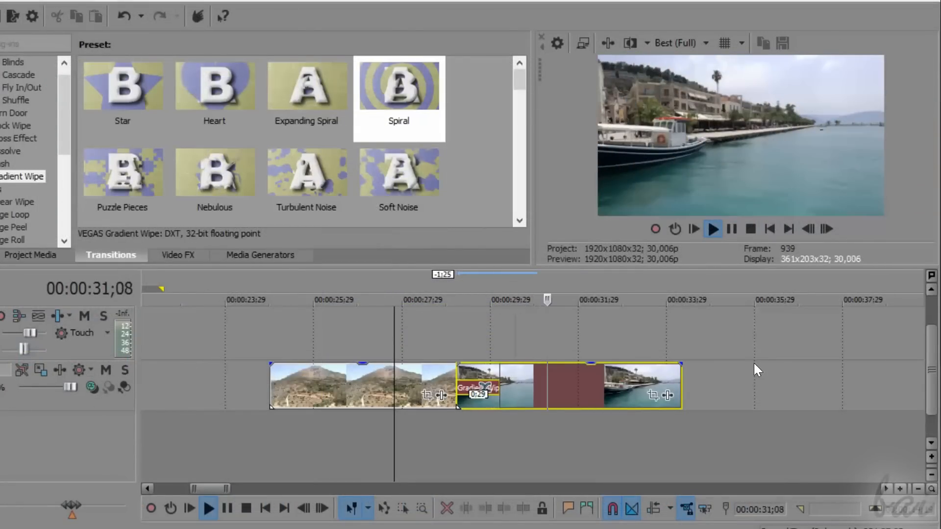
left_click(732, 230)
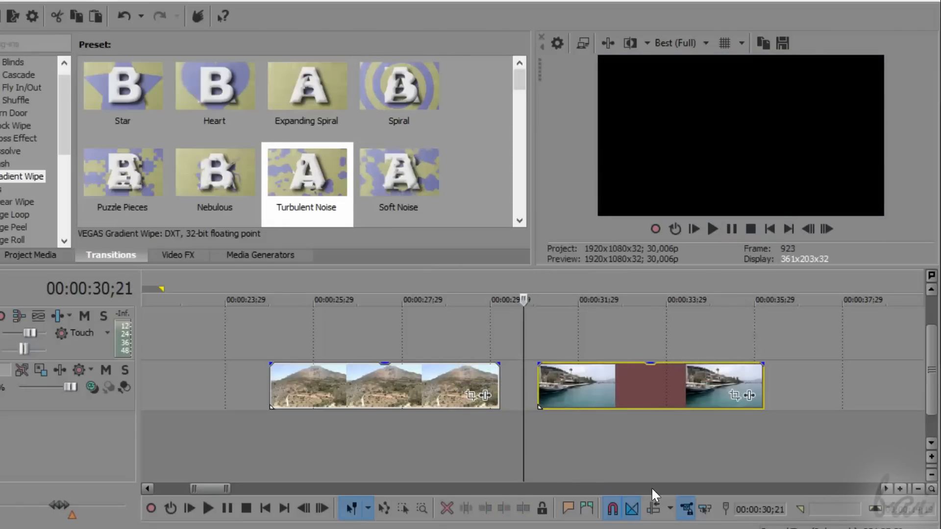
Overlap the boat clip with the mountain clip's end and apply the Spiral preset of Gradient Wipe to the crossfade
left_click_drag(718, 378, 642, 386)
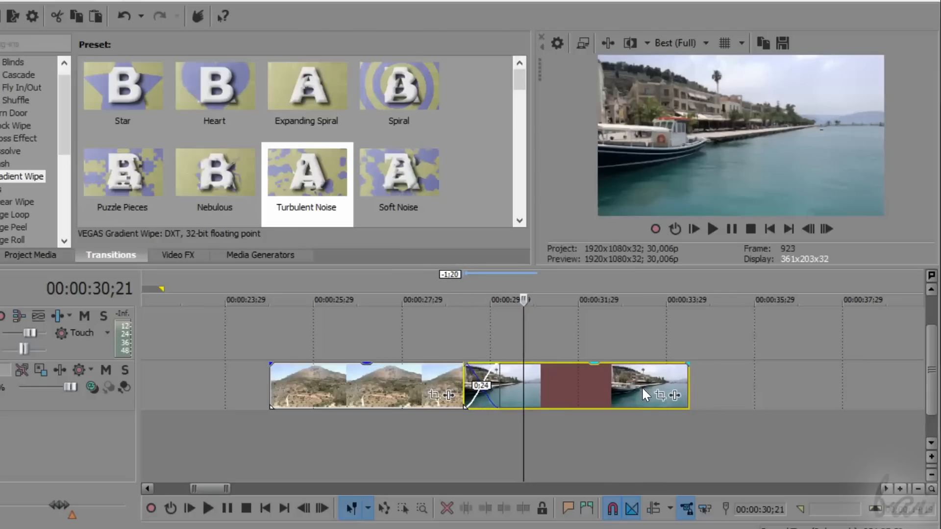
left_click(713, 229)
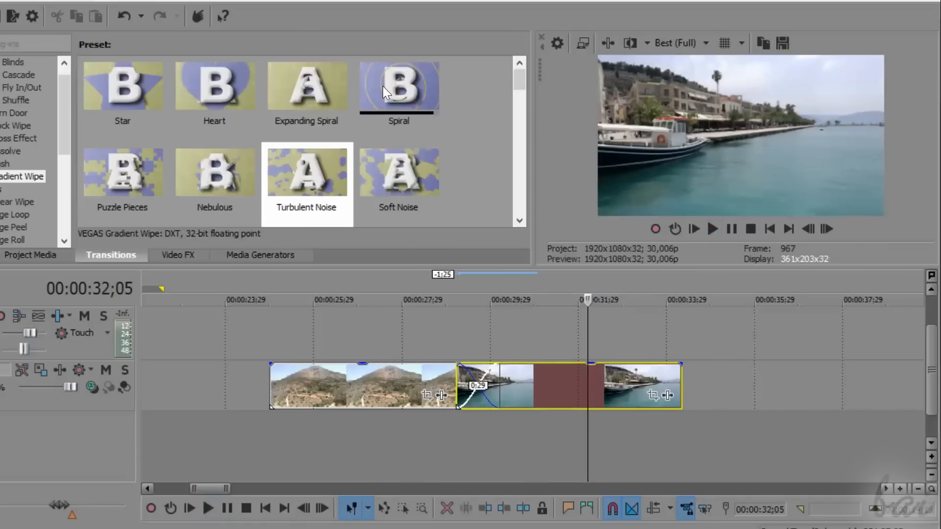
left_click_drag(397, 94, 485, 392)
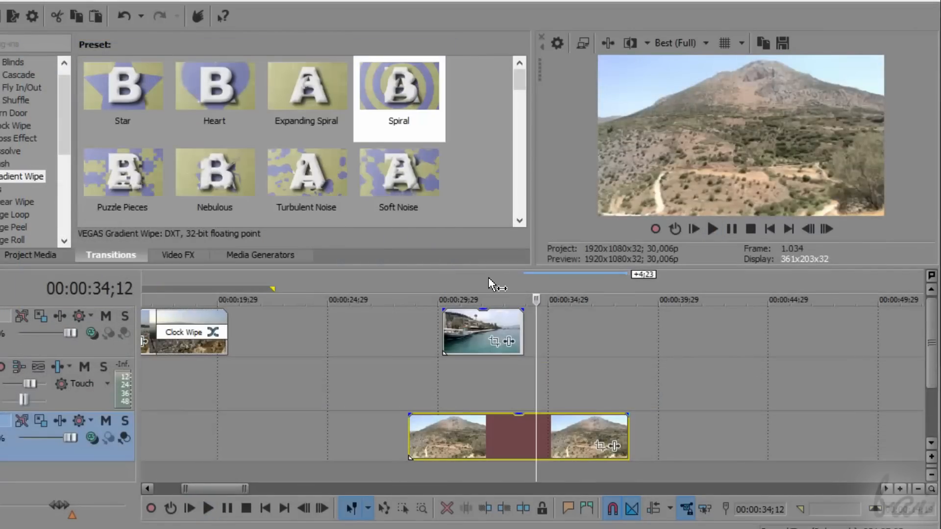
Shrink the boat clip over the mountain clip by enlarging its Pan/Crop frame to about 11.877,5 by 6.681,1
left_click(490, 282)
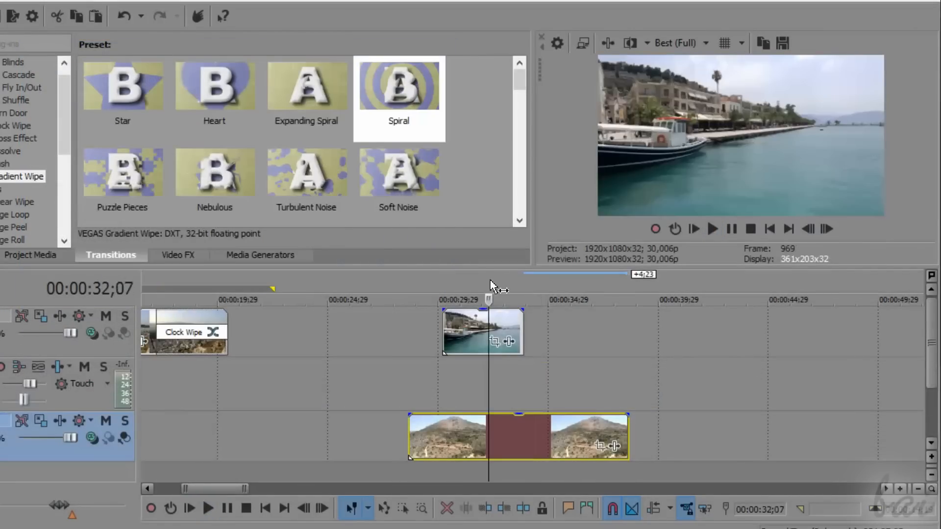
left_click(495, 342)
scroll(324, 206, "down", 10)
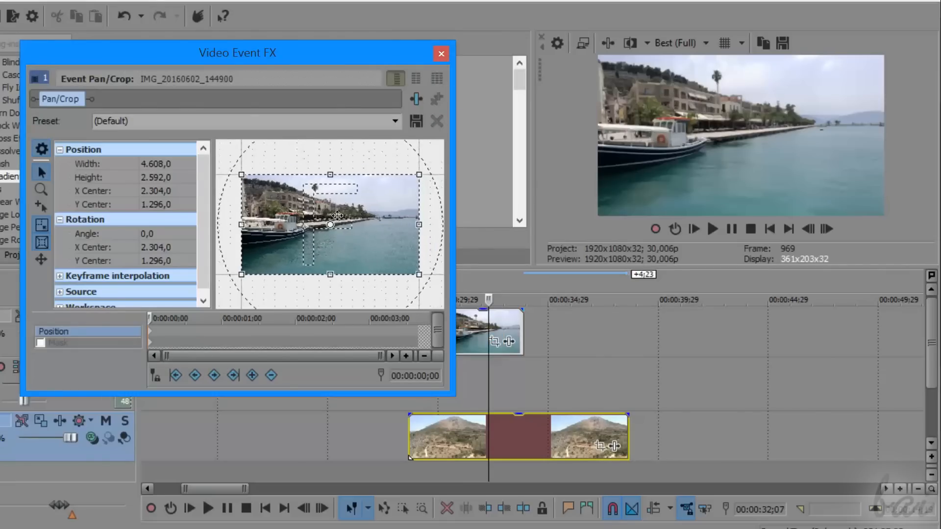
scroll(306, 240, "up", 1)
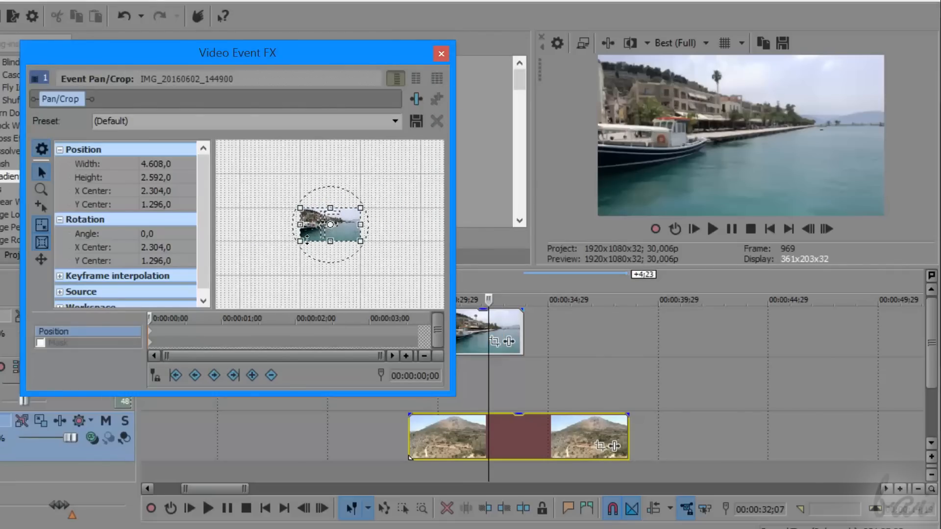
left_click_drag(301, 240, 254, 287)
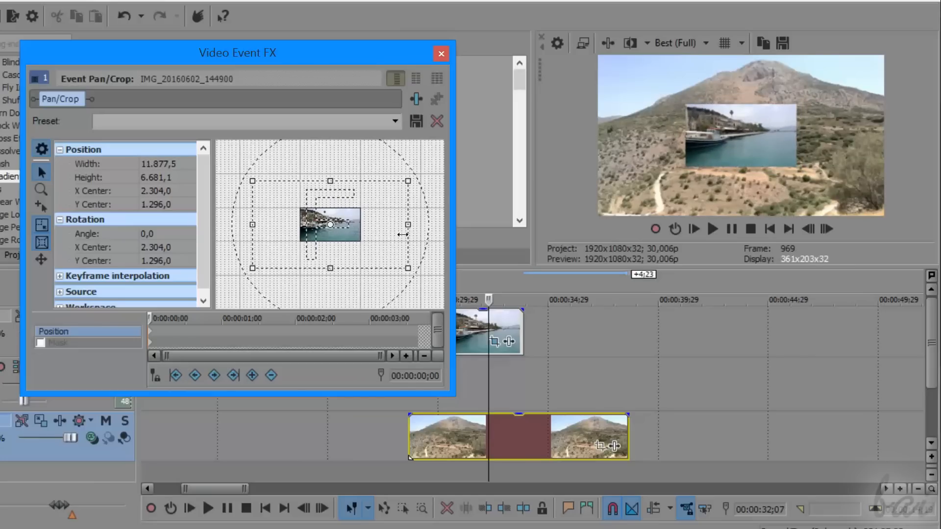
mouse_move(390, 223)
left_mouse_down()
mouse_move(345, 246)
mouse_move(333, 230)
mouse_move(406, 216)
left_mouse_up()
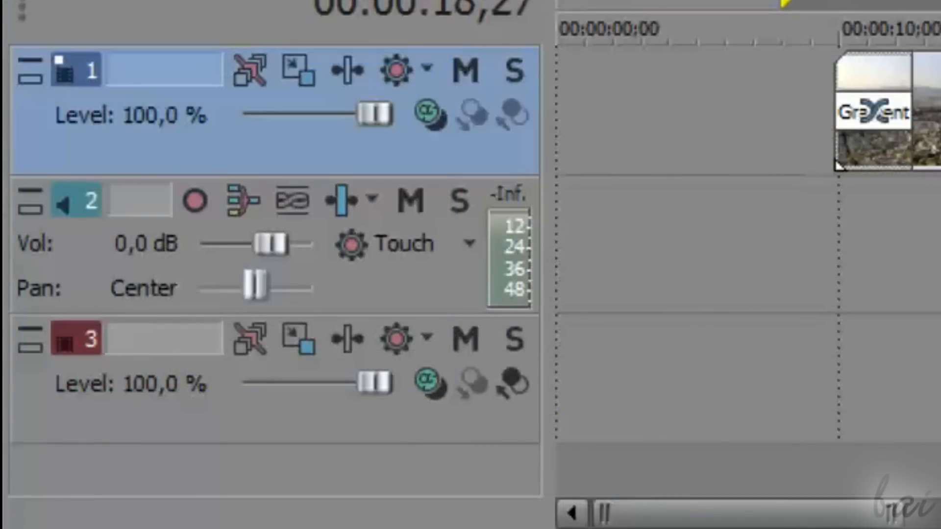
Remove the Gradient Wipe fade-in from the start of the city view clip on track 1
left_click(936, 112)
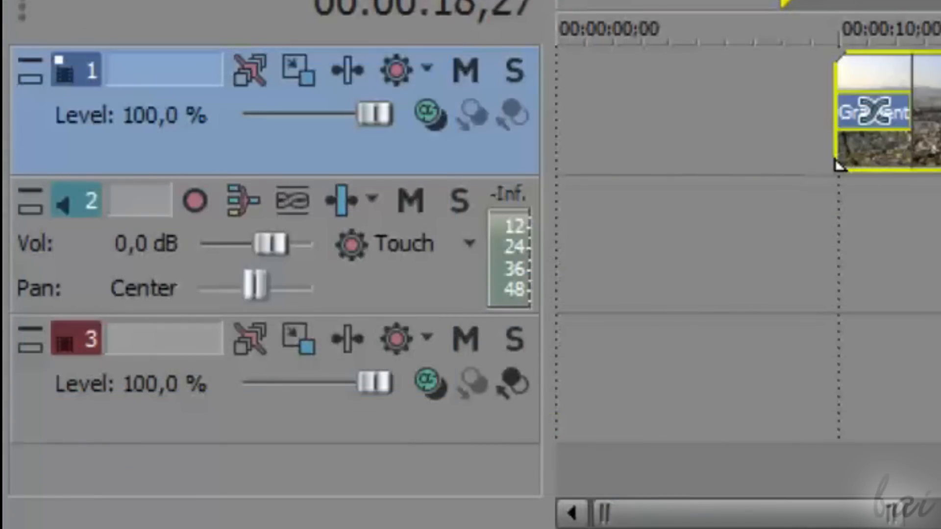
left_click_drag(911, 95, 773, 94)
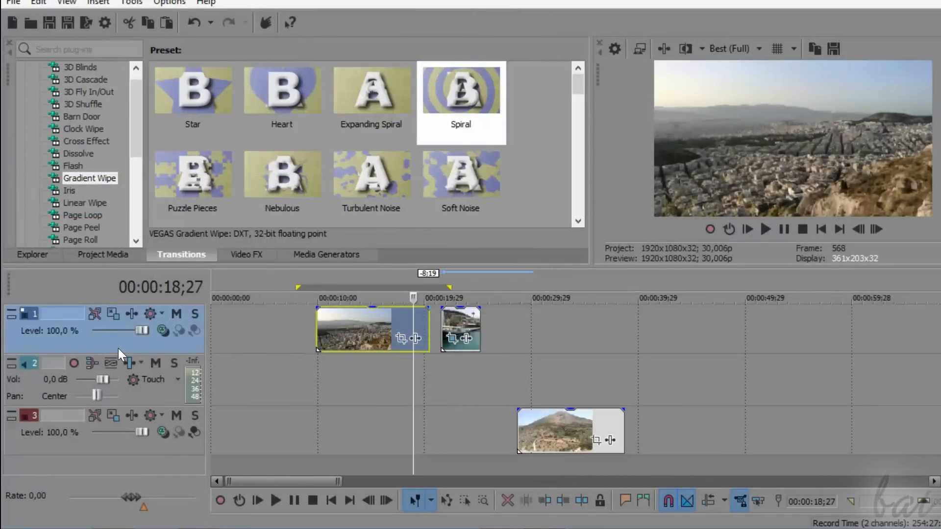
Apply and adjust the VEGAS Sepia effect on the whole of track 1 and scrub across its clips to preview it
left_click(129, 316)
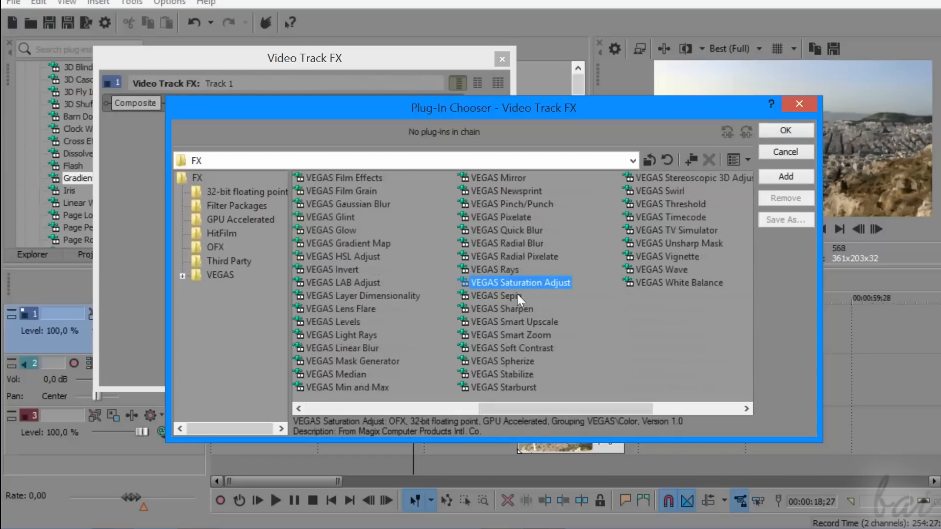
left_click(516, 295)
left_click(804, 180)
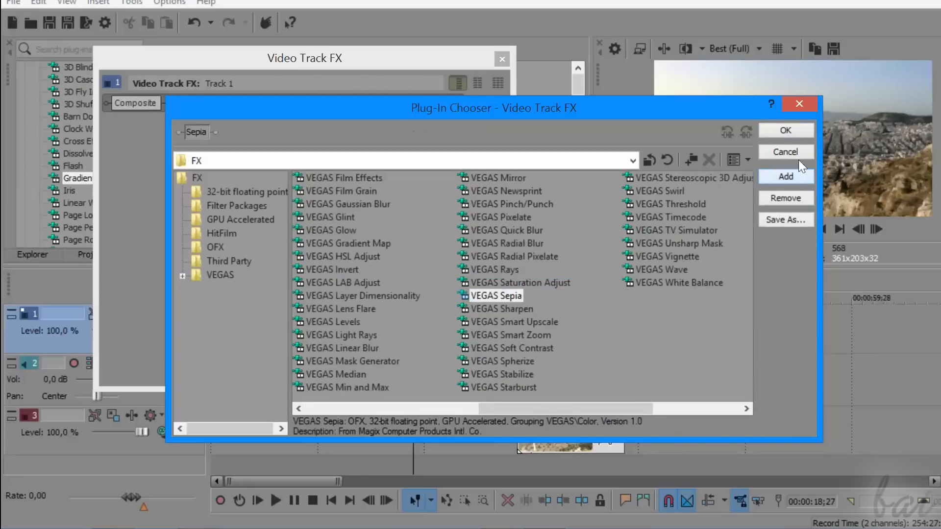
left_click(786, 131)
left_click_drag(192, 193, 254, 192)
left_click(342, 278)
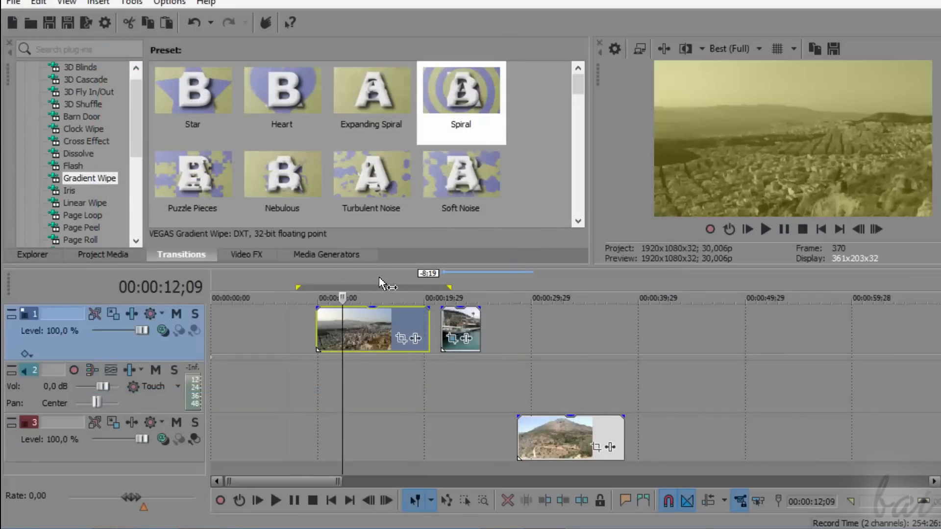
left_click_drag(379, 279, 467, 278)
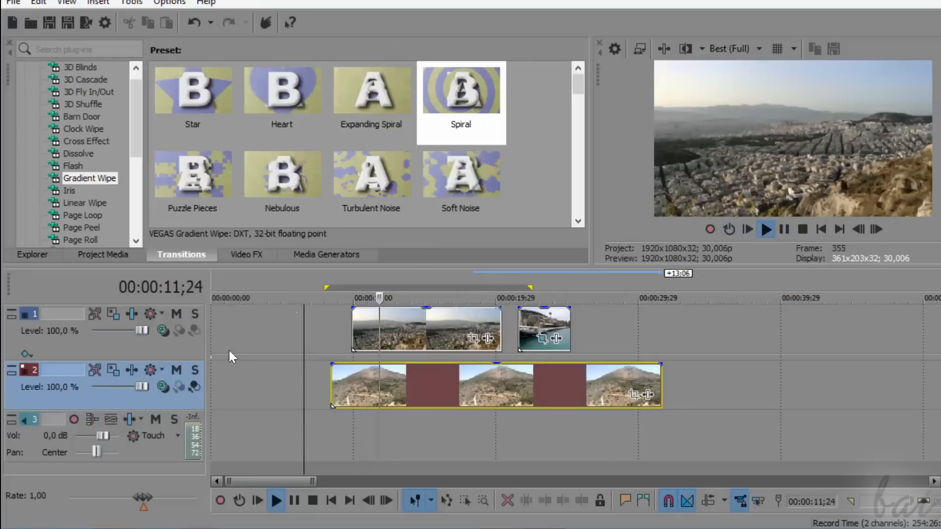
Toggle mute on video track 1 several times during playback, and mute and unmute audio track 3
left_click(177, 314)
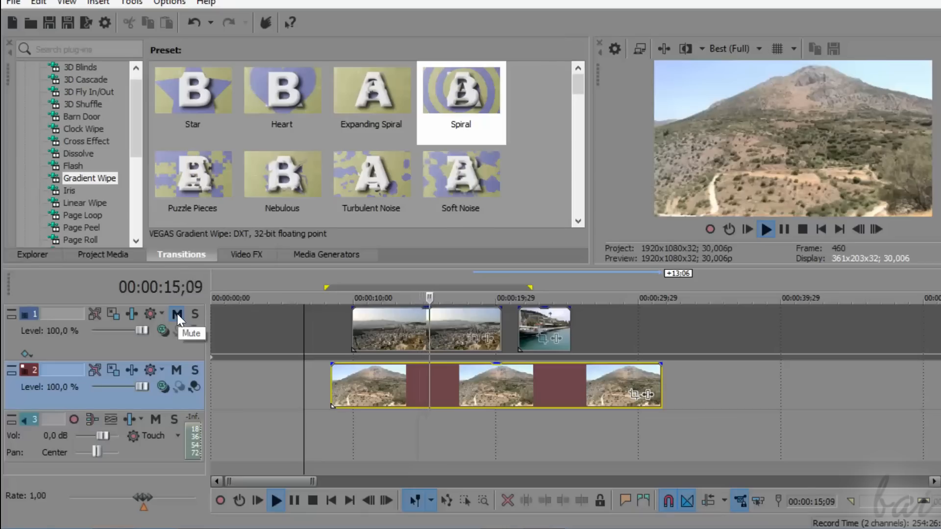
left_click(177, 313)
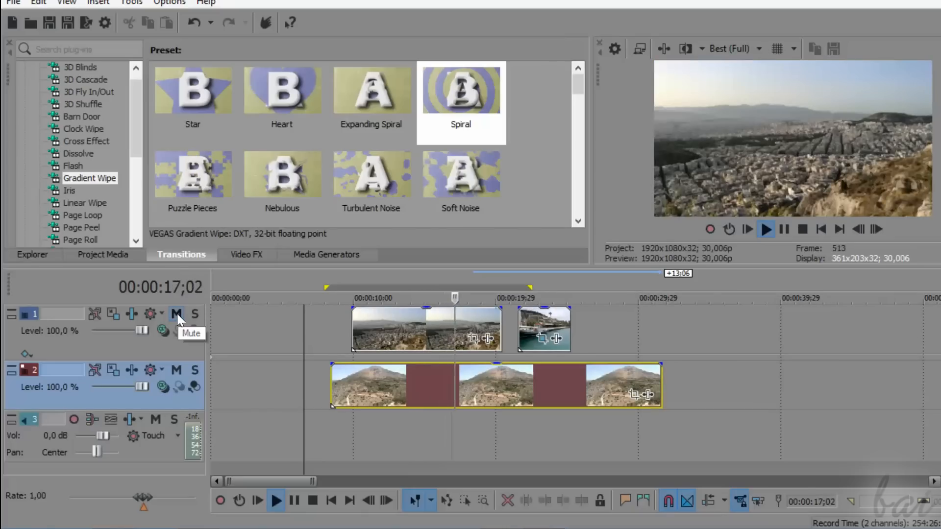
left_click(177, 314)
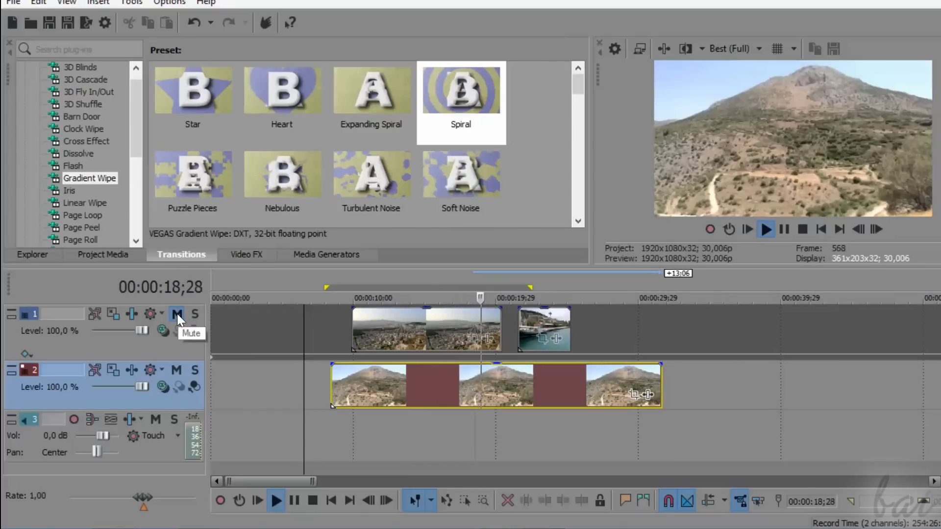
left_click(177, 314)
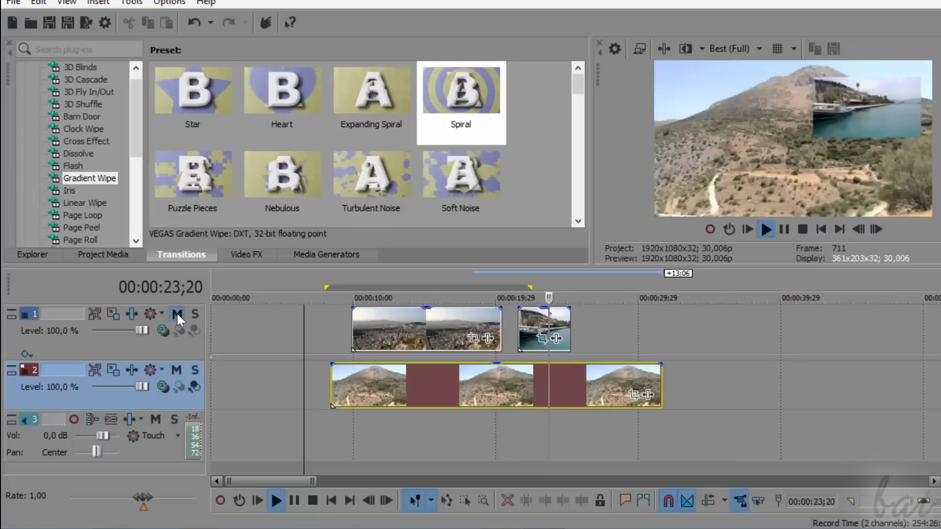
left_click(176, 313)
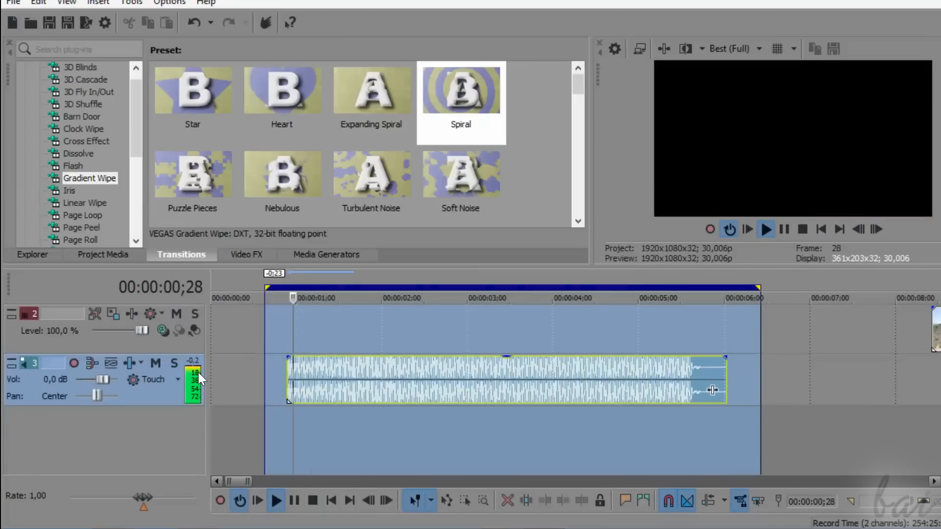
left_click(156, 362)
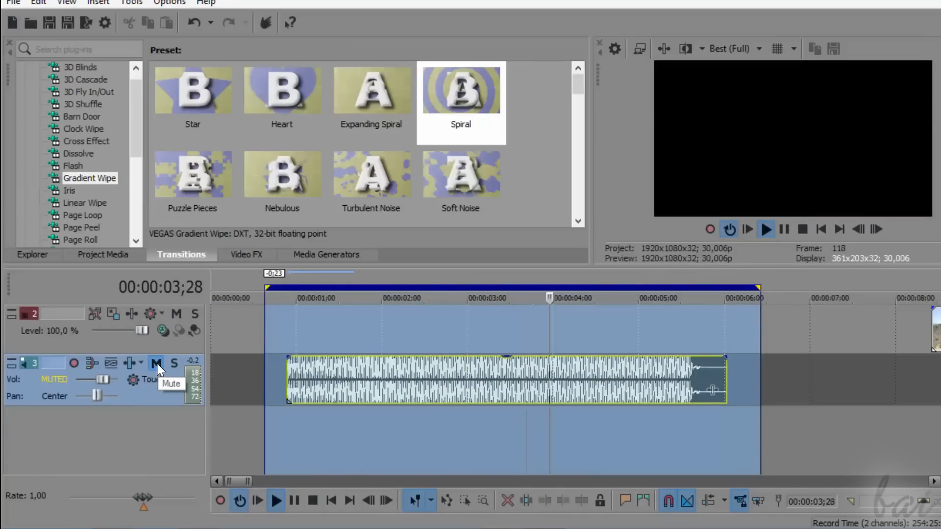
left_click(157, 363)
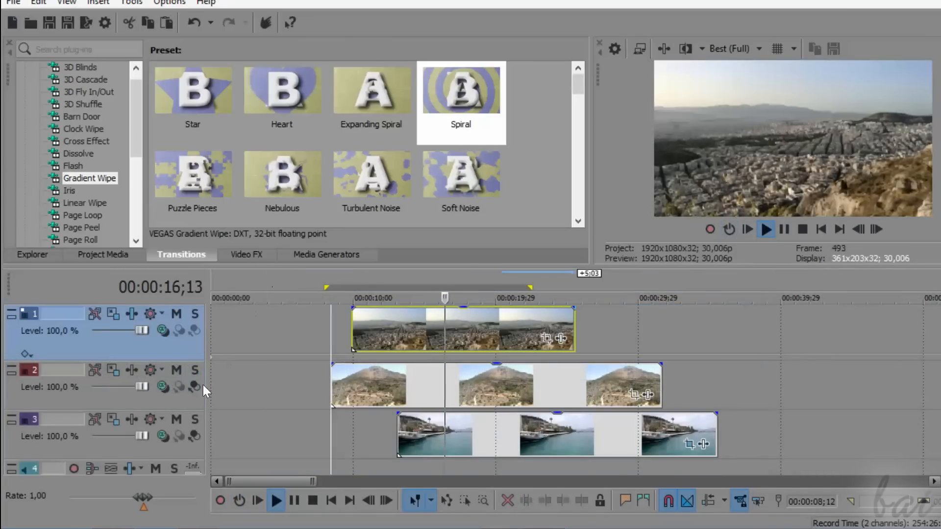
Solo and unsolo the mountain clip's track 2, and do the same for the boat clip's track 3
left_click(194, 372)
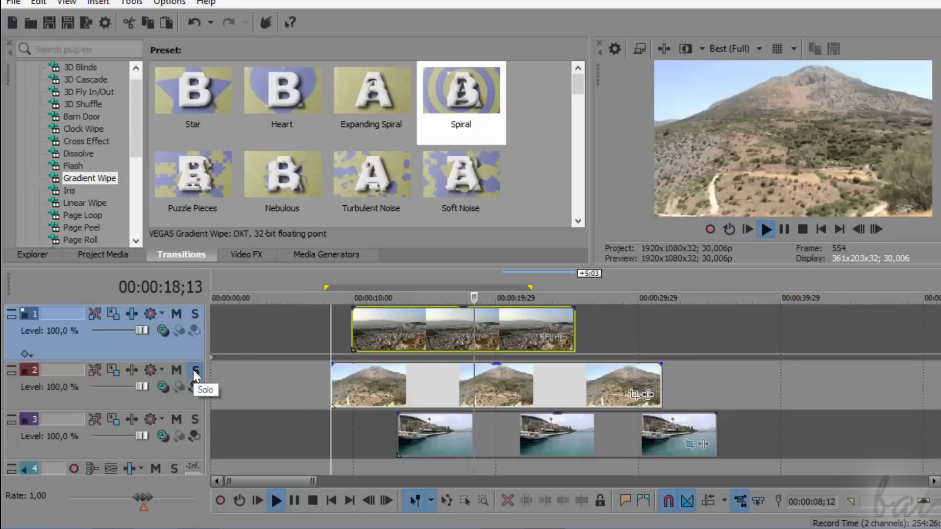
left_click(194, 371)
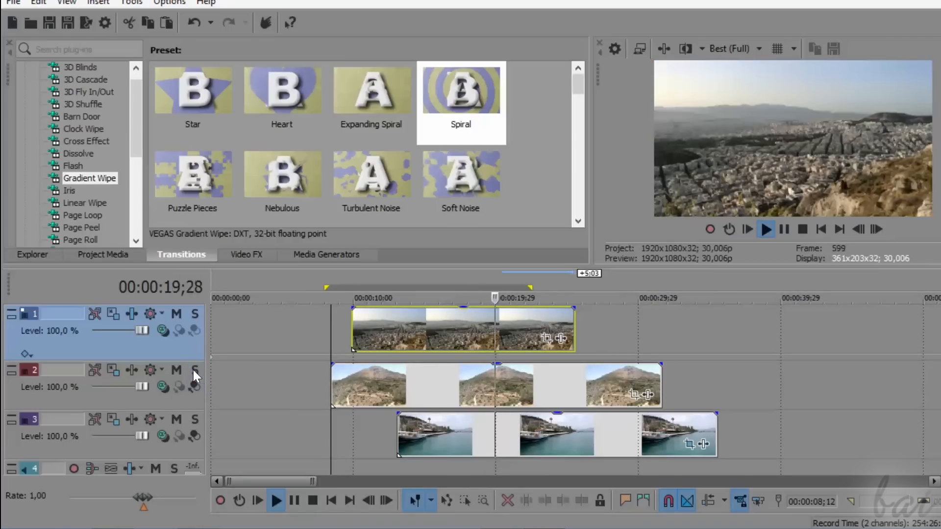
left_click(196, 420)
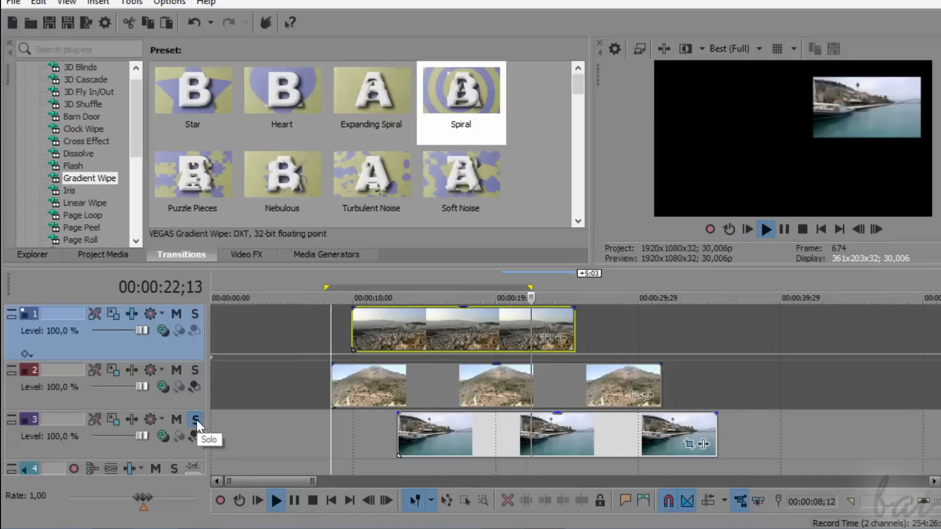
left_click(196, 419)
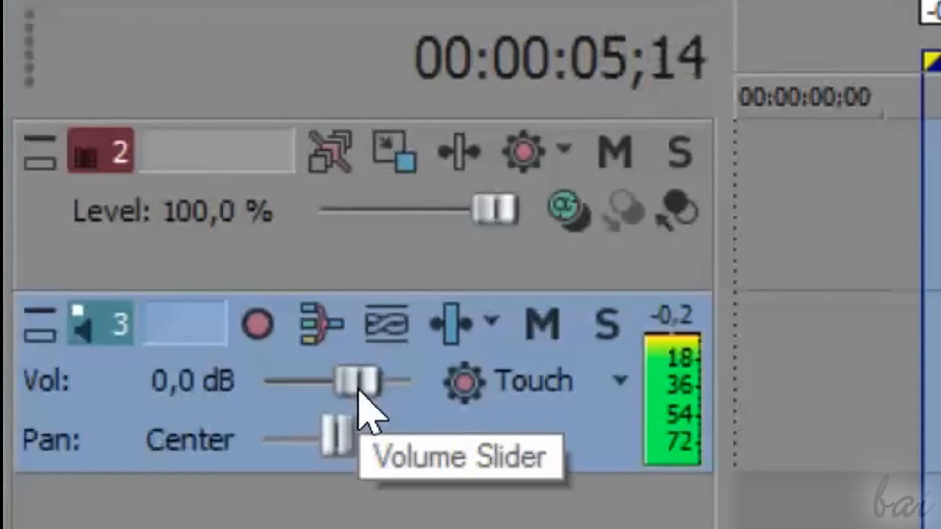
Vary the volume of audio track 3 and the opacity level of video track 1, and reset the audio volume to 0,0 dB
left_click_drag(360, 393, 333, 386)
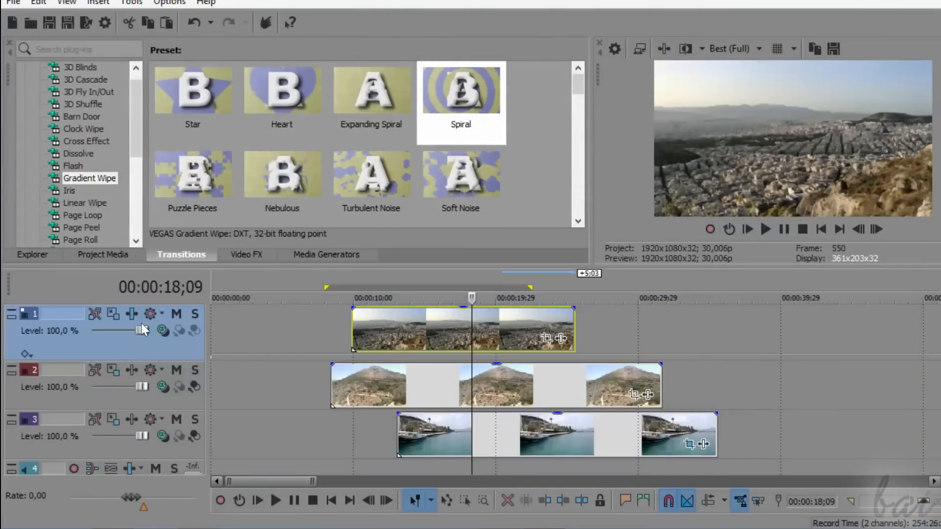
left_click_drag(140, 329, 143, 351)
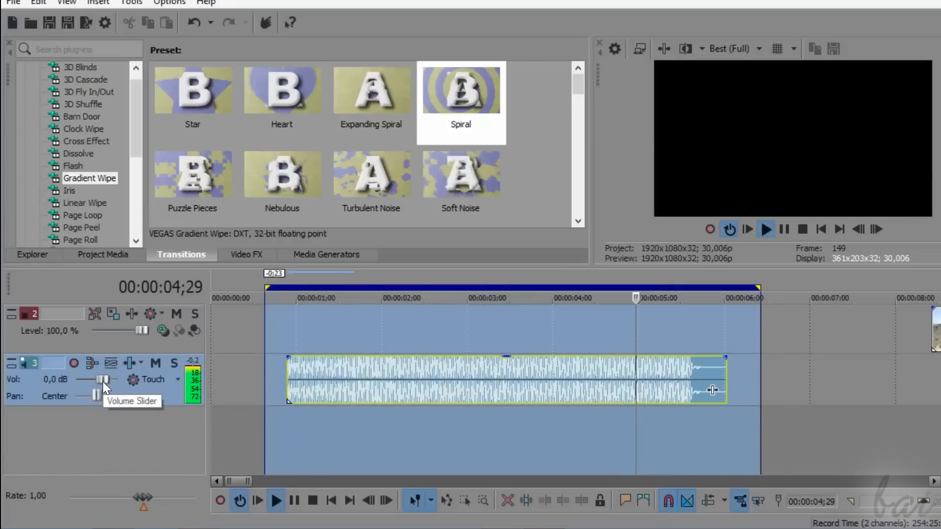
mouse_move(102, 382)
left_mouse_down()
mouse_move(81, 377)
mouse_move(104, 378)
mouse_move(88, 395)
mouse_move(71, 392)
mouse_move(107, 397)
left_mouse_up()
double_click(108, 380)
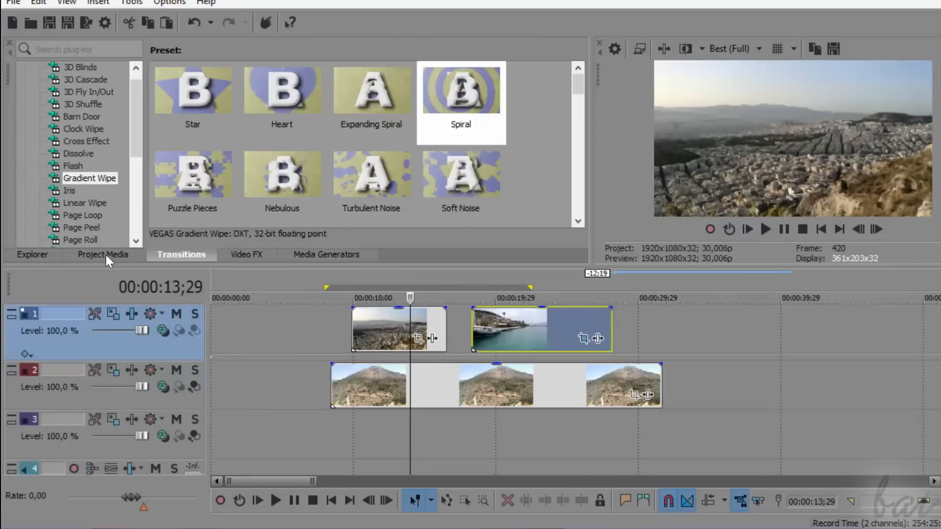
Open Track Motion for track 1 and try moving and resizing the track's frame
left_click(116, 311)
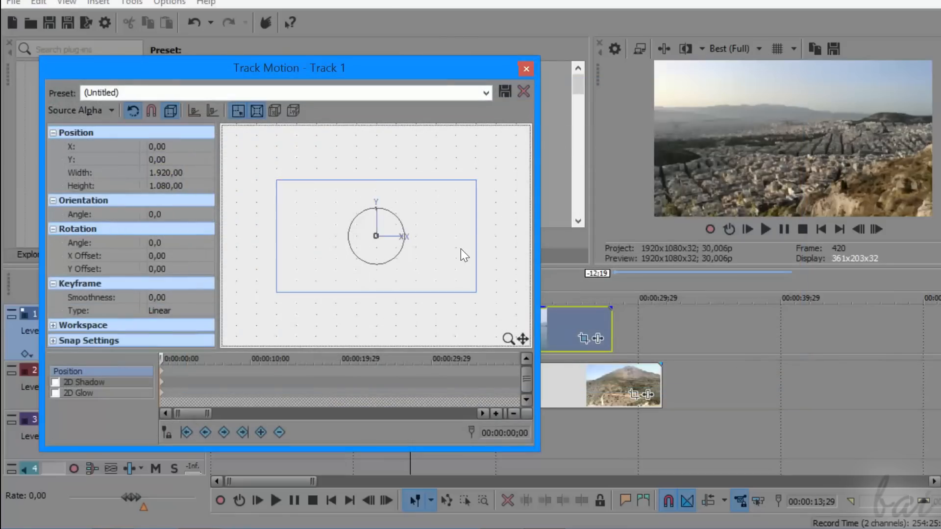
mouse_move(451, 255)
left_mouse_down()
mouse_move(464, 239)
mouse_move(450, 212)
mouse_move(461, 197)
mouse_move(516, 214)
mouse_move(533, 255)
mouse_move(526, 309)
mouse_move(516, 296)
mouse_move(487, 308)
mouse_move(397, 250)
mouse_move(431, 256)
mouse_move(446, 245)
left_mouse_up()
mouse_move(474, 180)
left_mouse_down()
mouse_move(402, 230)
mouse_move(550, 135)
mouse_move(462, 190)
mouse_move(476, 178)
left_mouse_up()
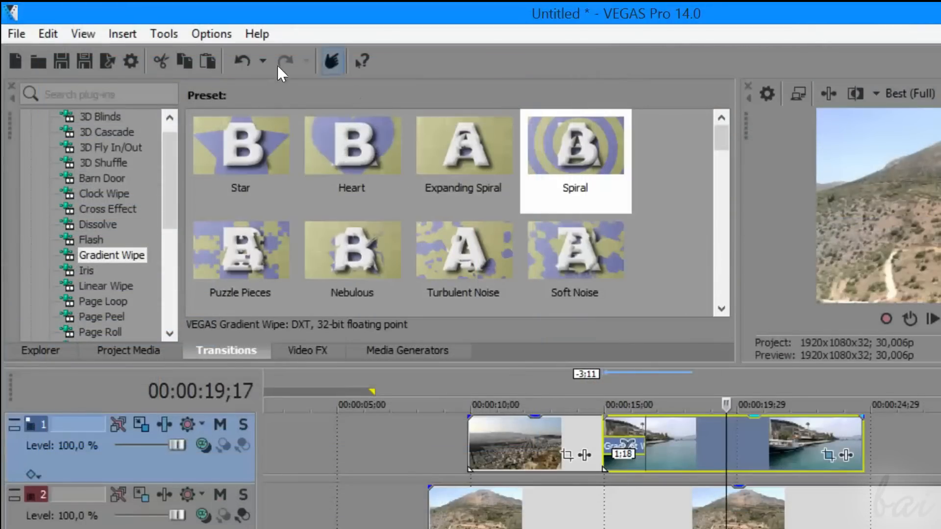
Save the project on the Desktop as MyProject.veg
left_click(17, 30)
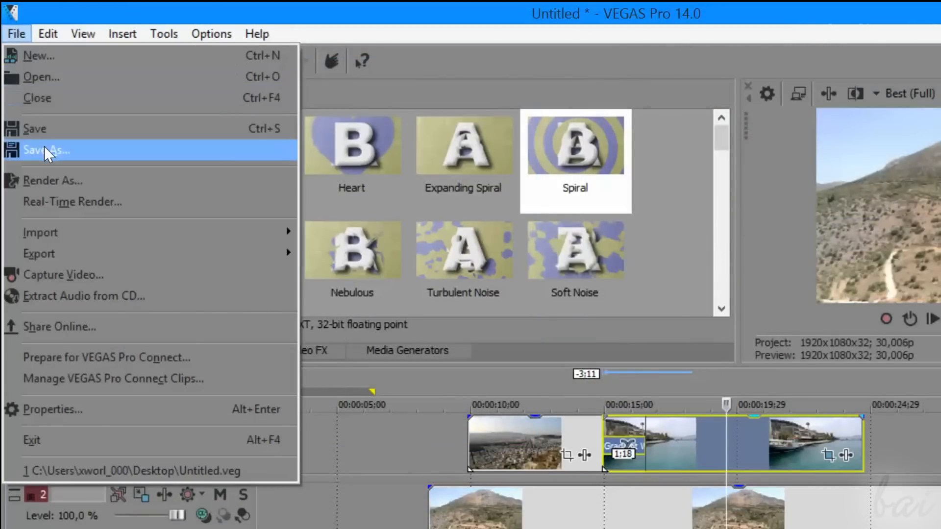
left_click(66, 152)
type("MyProject.veg")
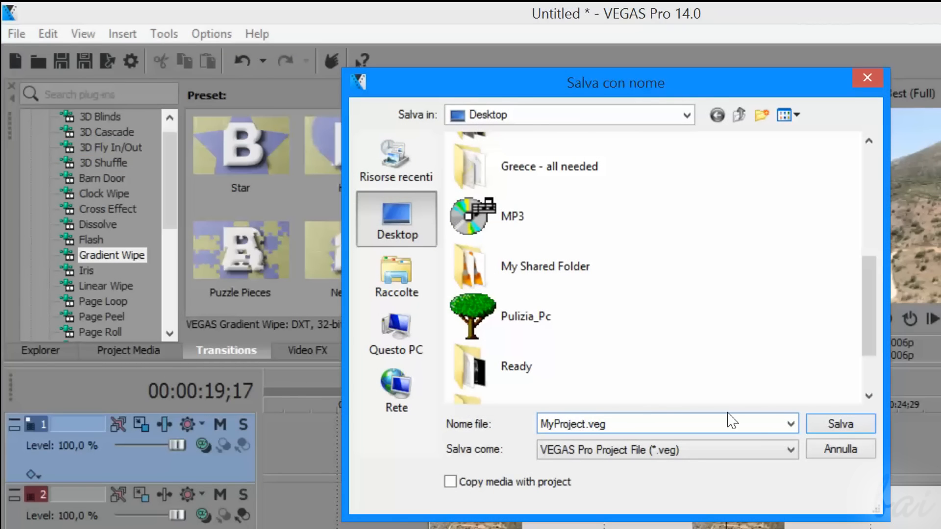
left_click(838, 424)
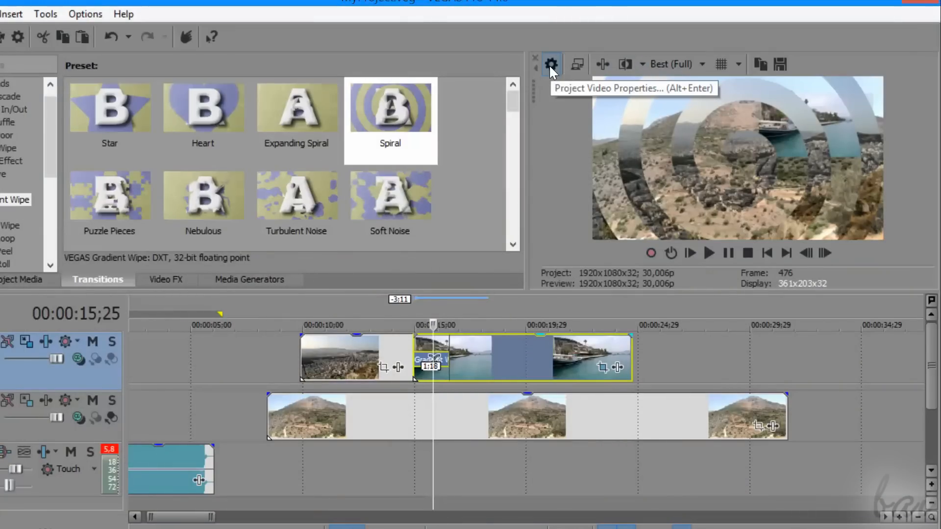
Open the project's video properties and examine the width, field order, pixel aspect ratio and frame rate options
left_click(550, 66)
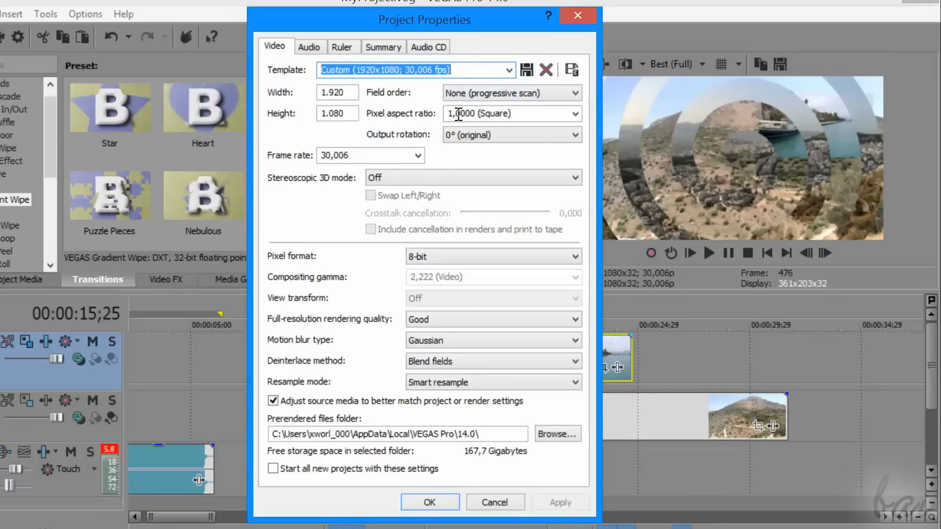
left_click_drag(354, 97, 306, 93)
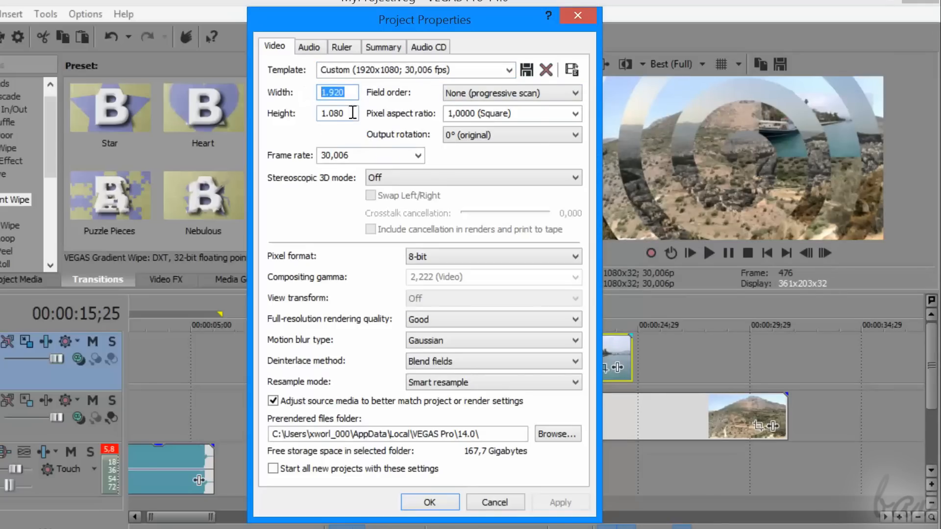
left_click(502, 96)
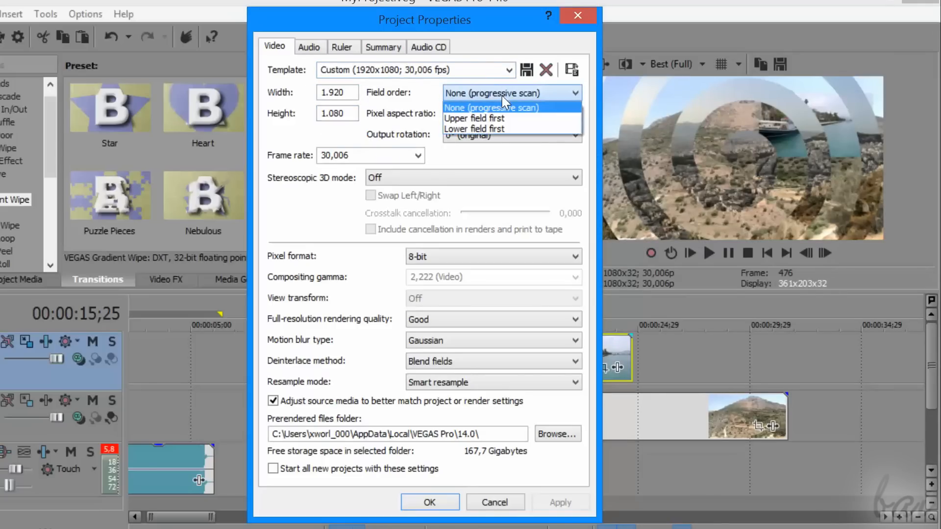
left_click(493, 88)
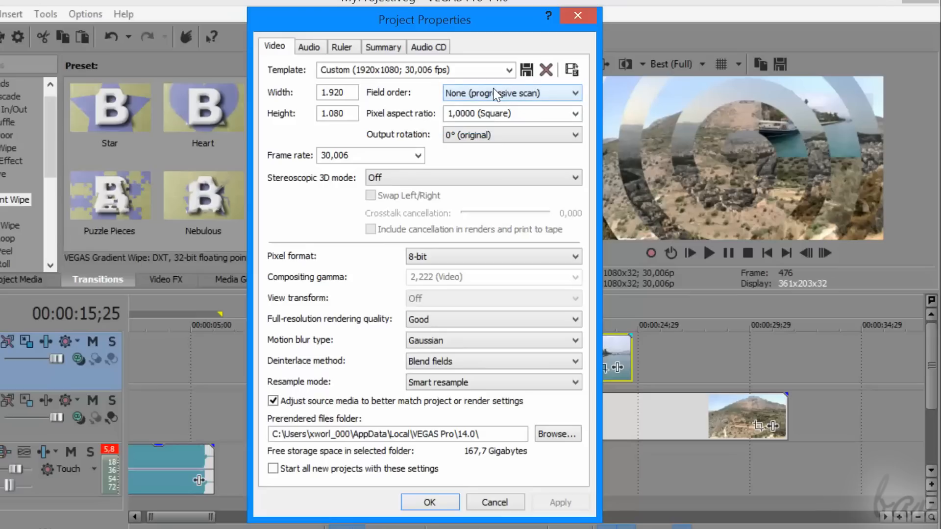
left_click(505, 116)
left_click(417, 156)
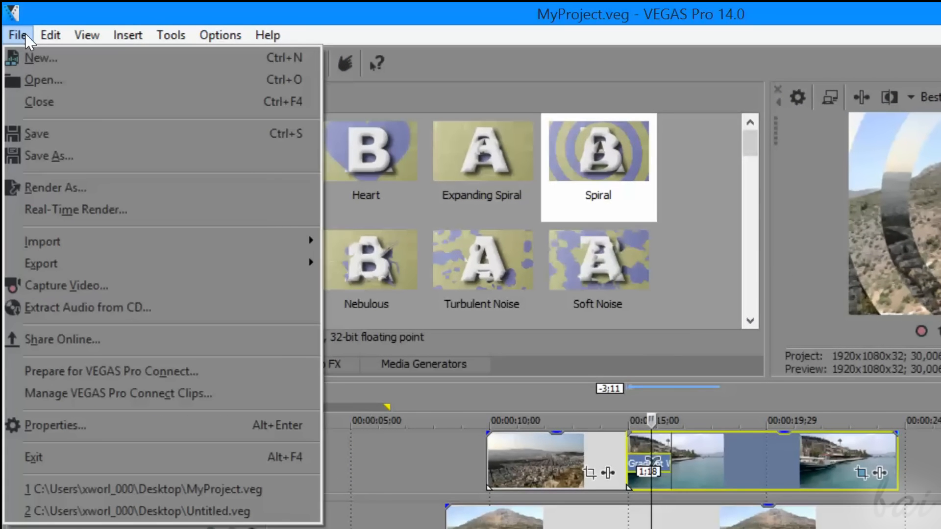
Render the project as MyProject.mp4 in MainConcept AVC/AAC format with the Internet HD 1080p template
left_click(61, 190)
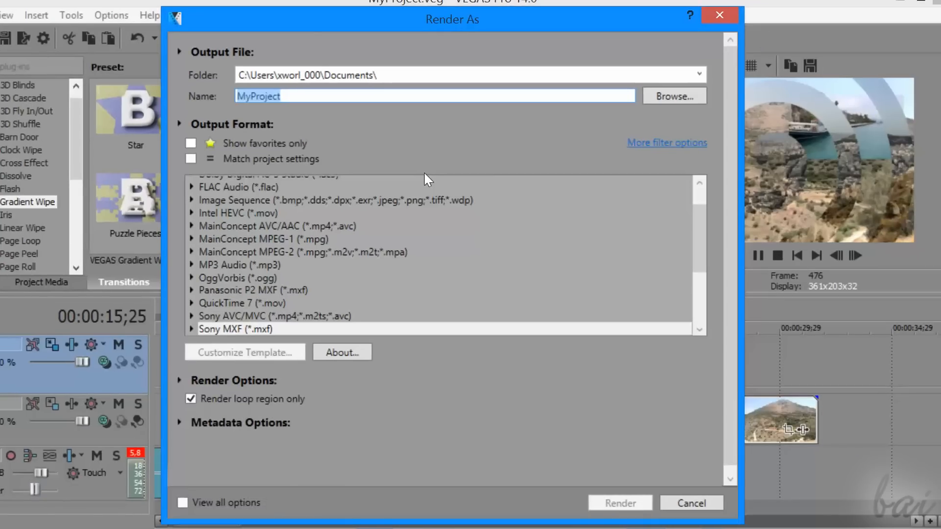
scroll(686, 255, "up", 3)
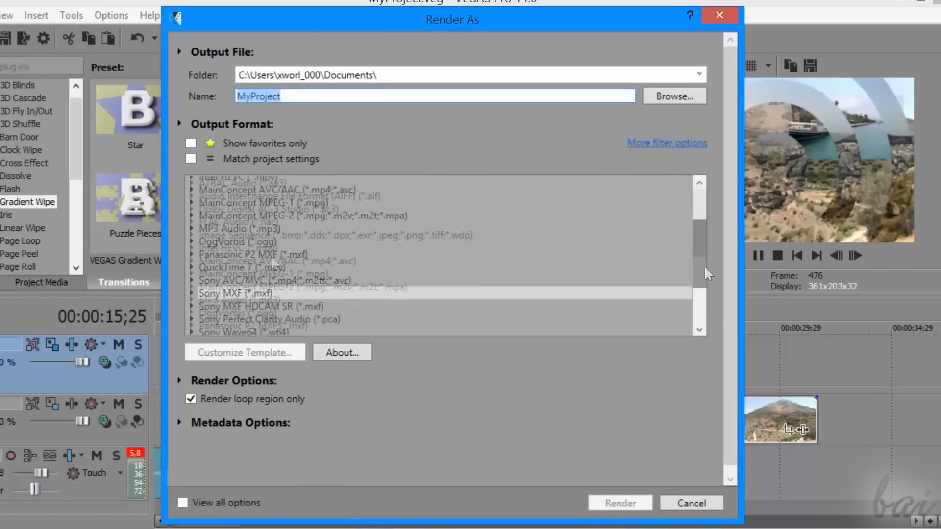
left_click(274, 261)
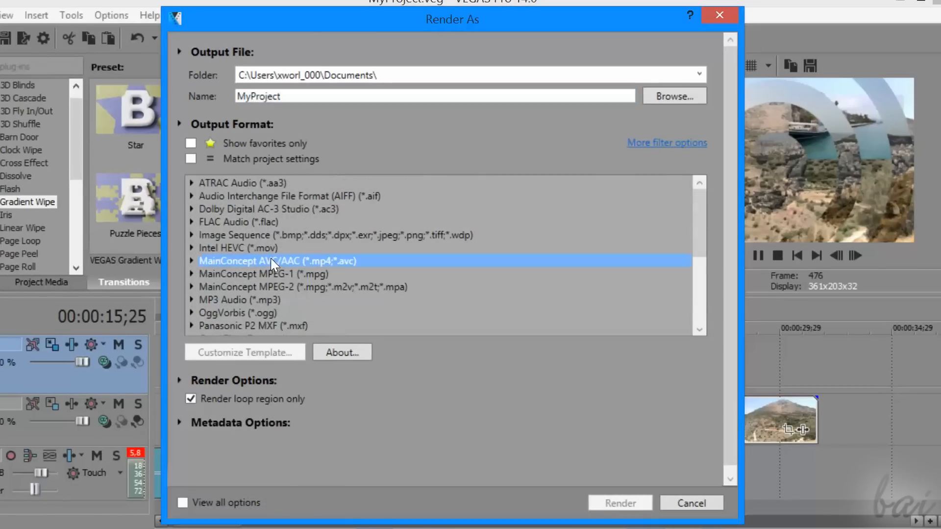
left_click(191, 261)
scroll(323, 240, "down", 5)
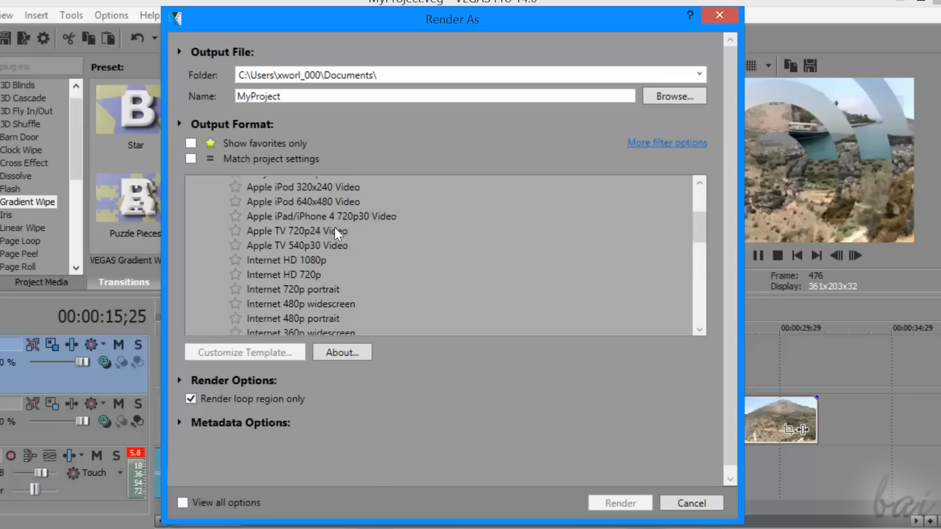
scroll(323, 228, "up", 2)
left_click(333, 234)
scroll(320, 248, "down", 2)
left_click(339, 224)
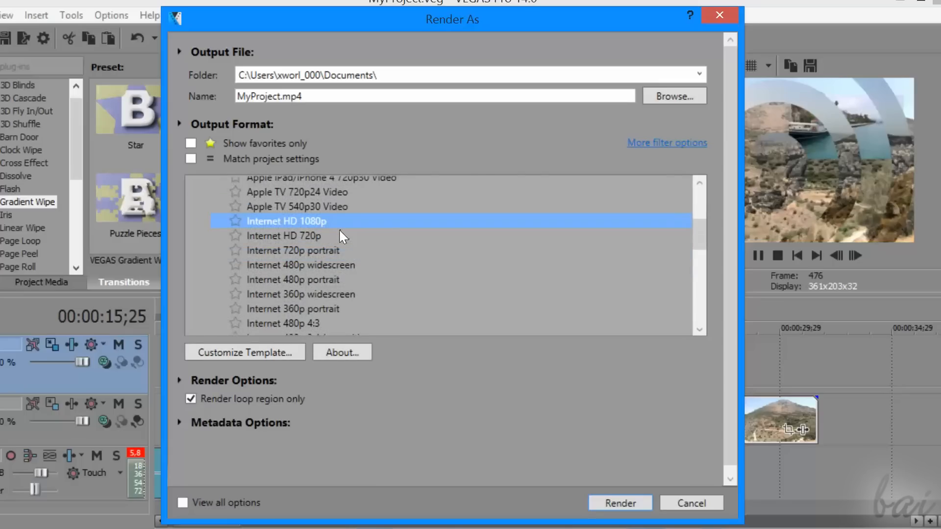
left_click(624, 505)
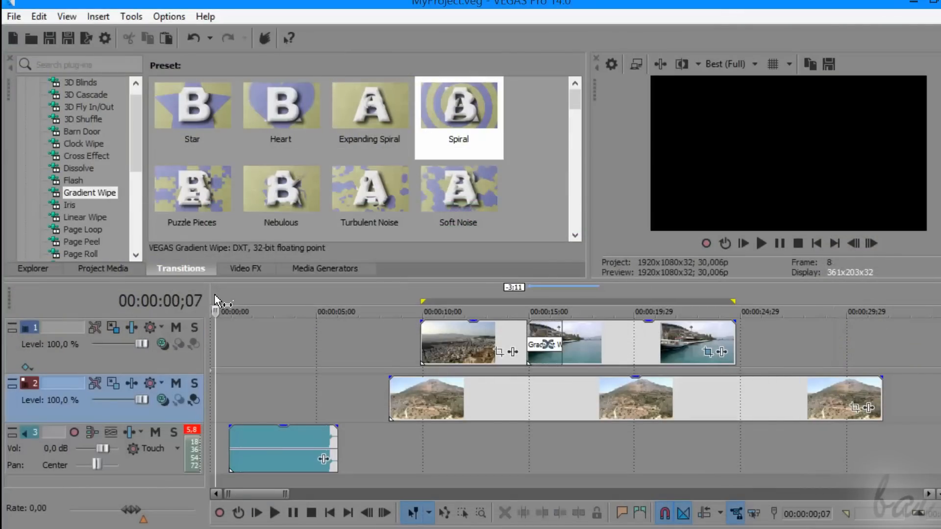
Set the loop region markers at the end of the mountain clip on track 2, at 00:00:31;19
mouse_move(883, 295)
left_mouse_down()
mouse_move(863, 295)
mouse_move(883, 294)
left_mouse_up()
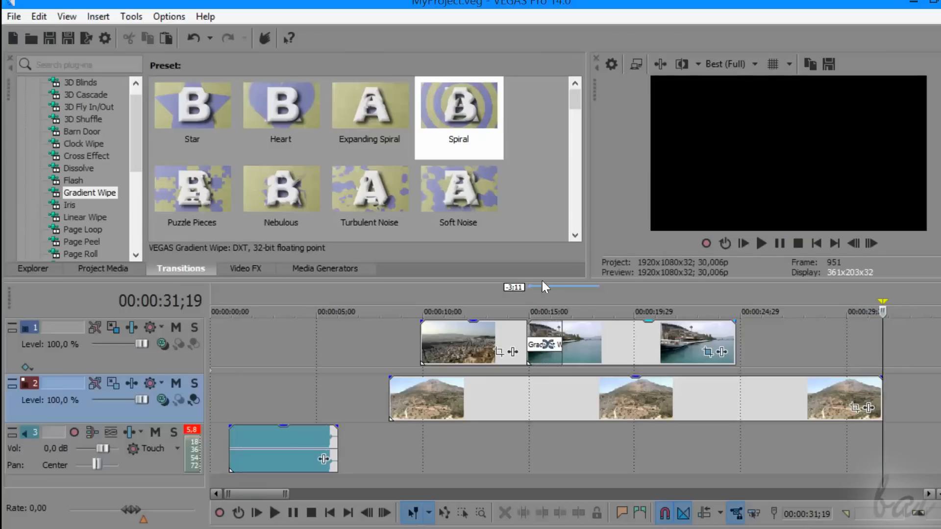
Set the loop region from 00:00:13;12 to 00:00:18;11, spanning the gradient wipe transition on track 1
left_click_drag(406, 296, 621, 294)
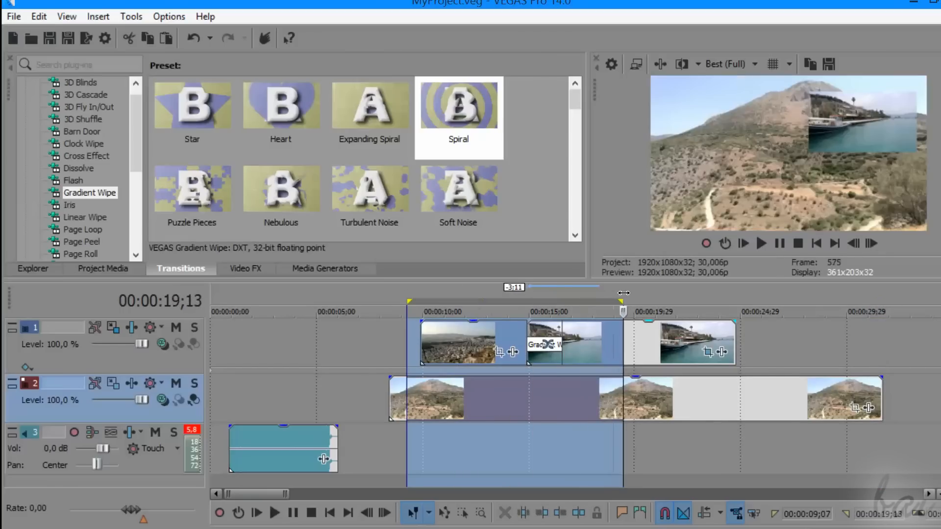
left_click_drag(496, 295, 600, 307)
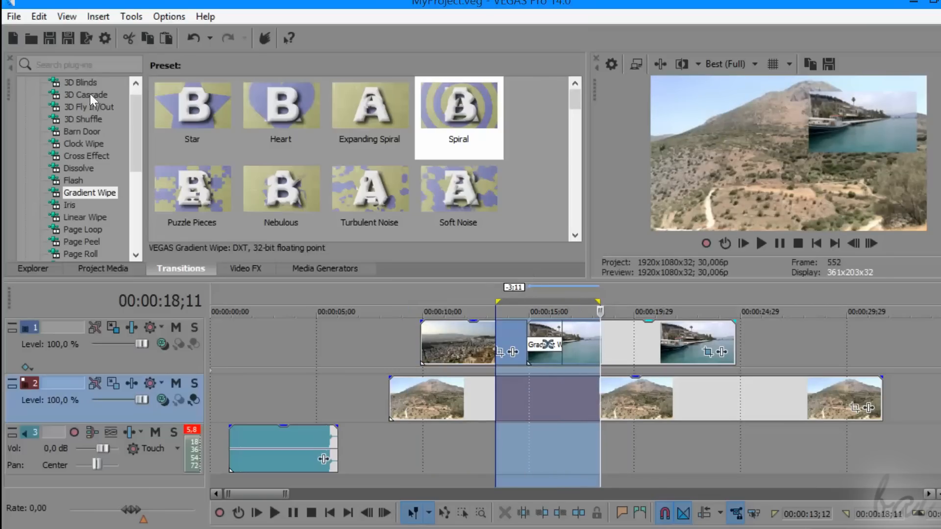
Render only the loop region as MyProject.mp4 in MainConcept AVC/AAC format with the Internet HD 1080p template
left_click(15, 16)
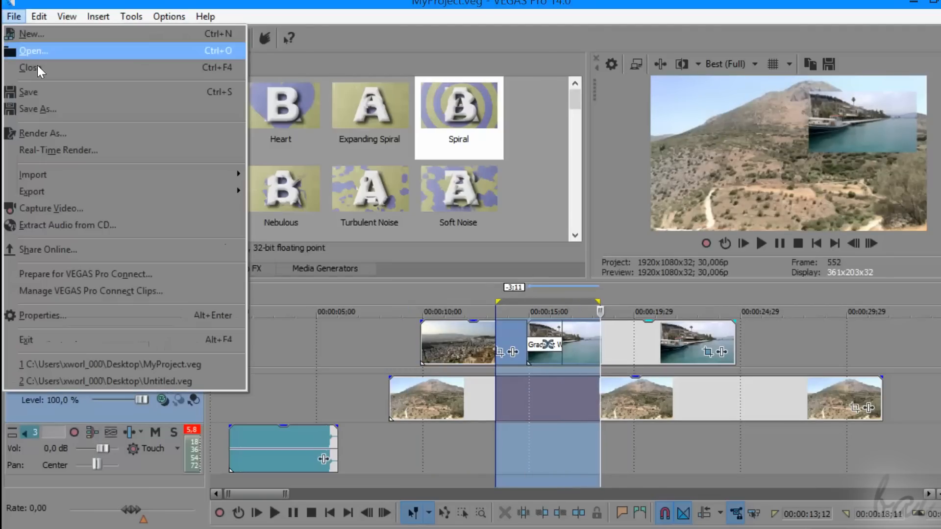
left_click(61, 134)
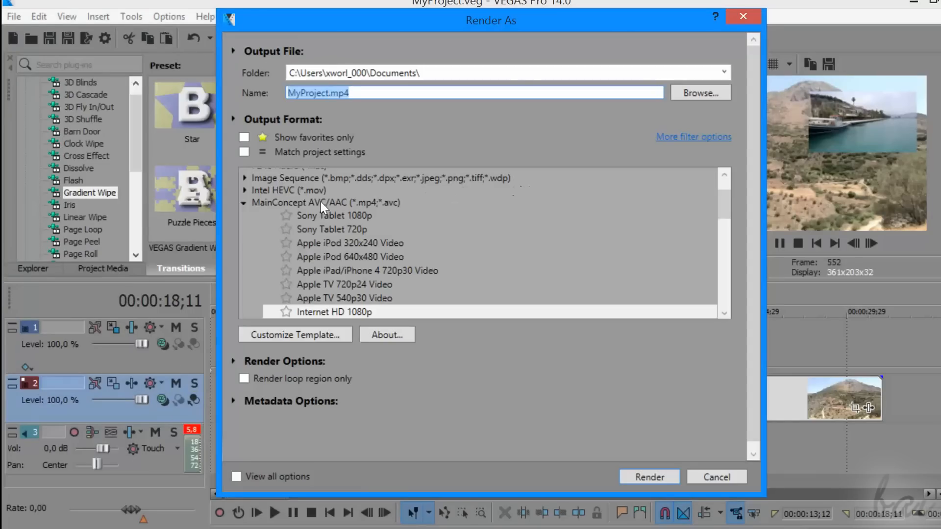
left_click(244, 380)
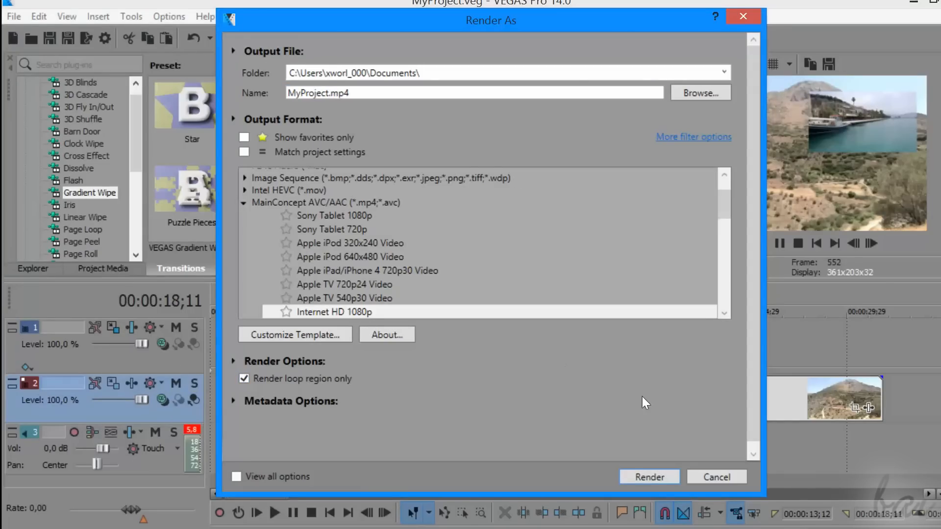
left_click(632, 476)
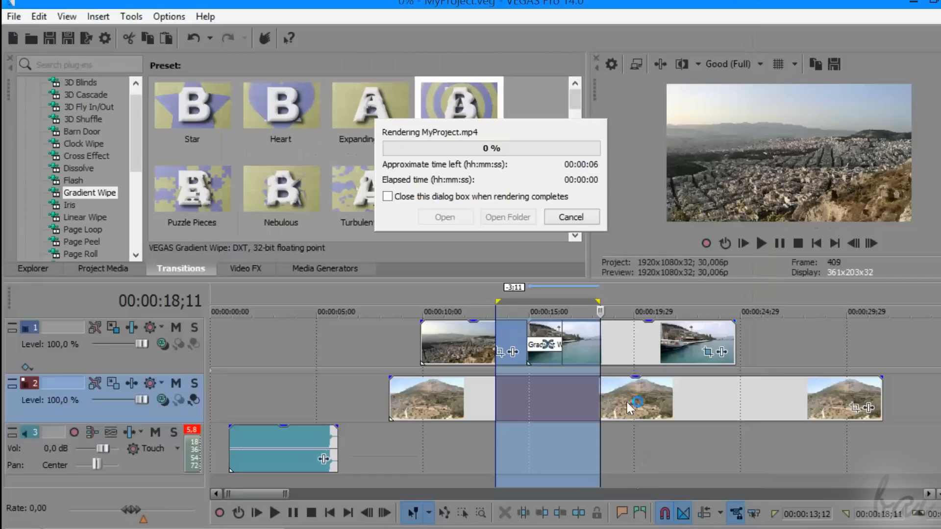